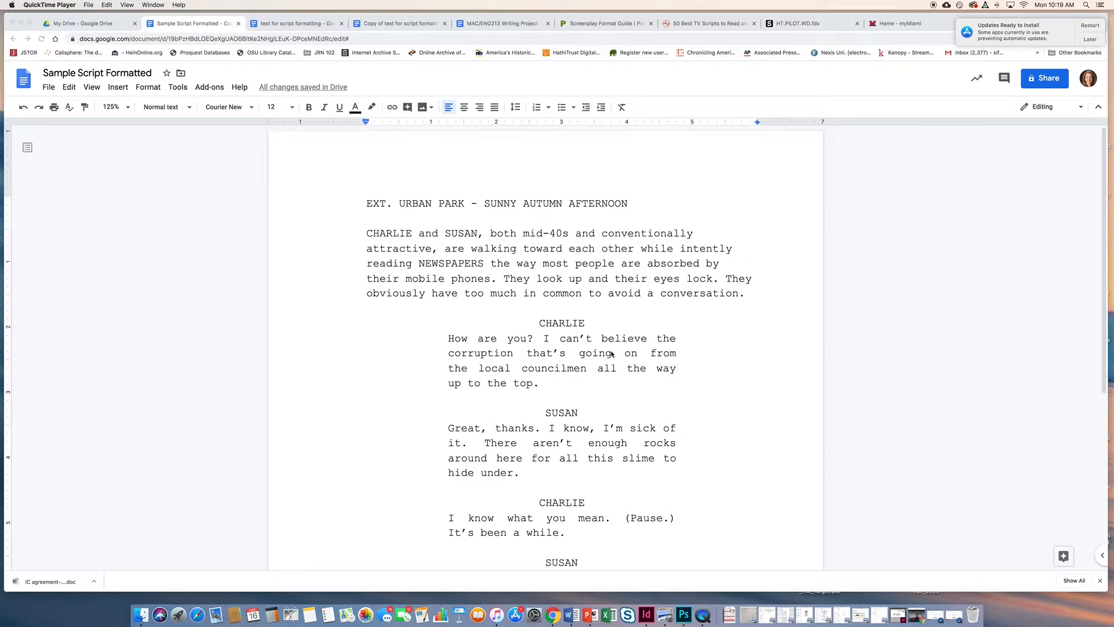
# - In the "text for script formatting" document, set the left page margin to 1.5 inches
pyautogui.click(294, 23)
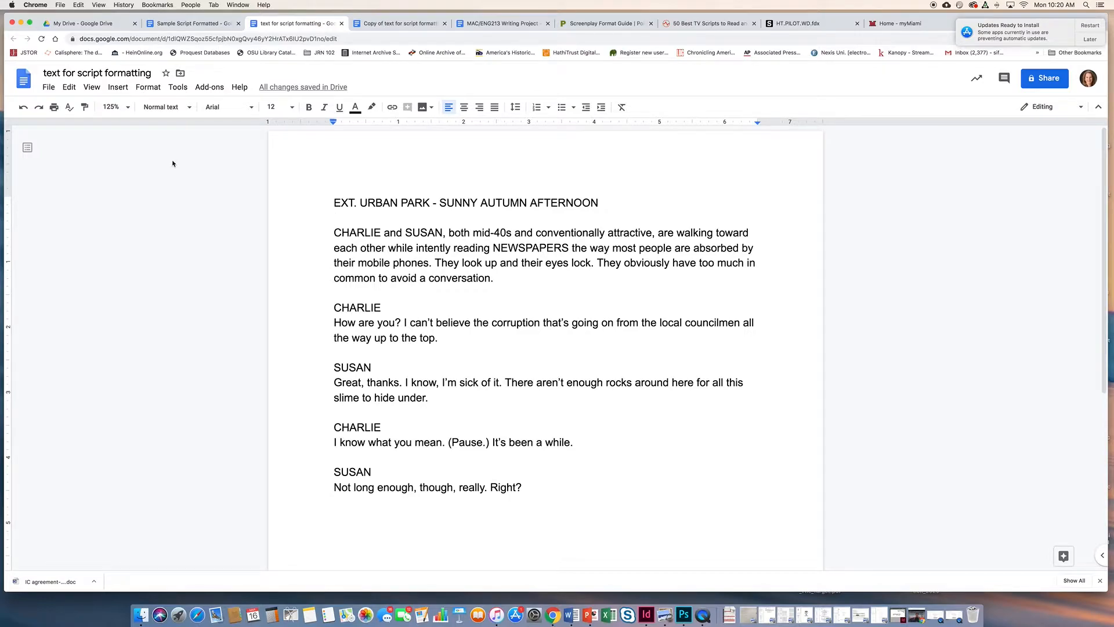
pyautogui.click(127, 108)
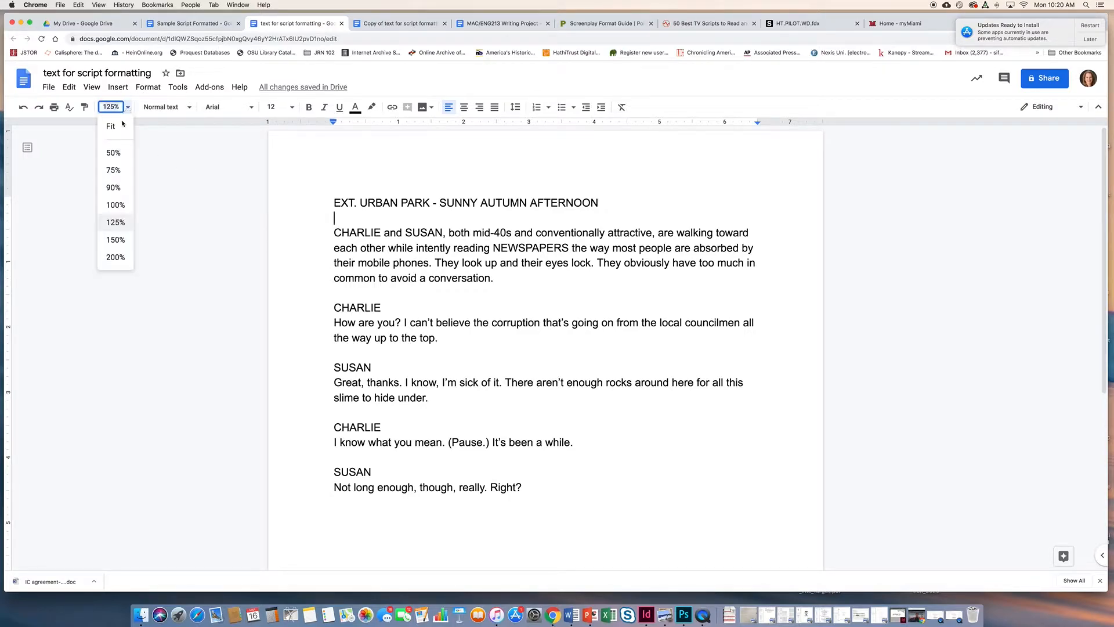
pyautogui.click(118, 254)
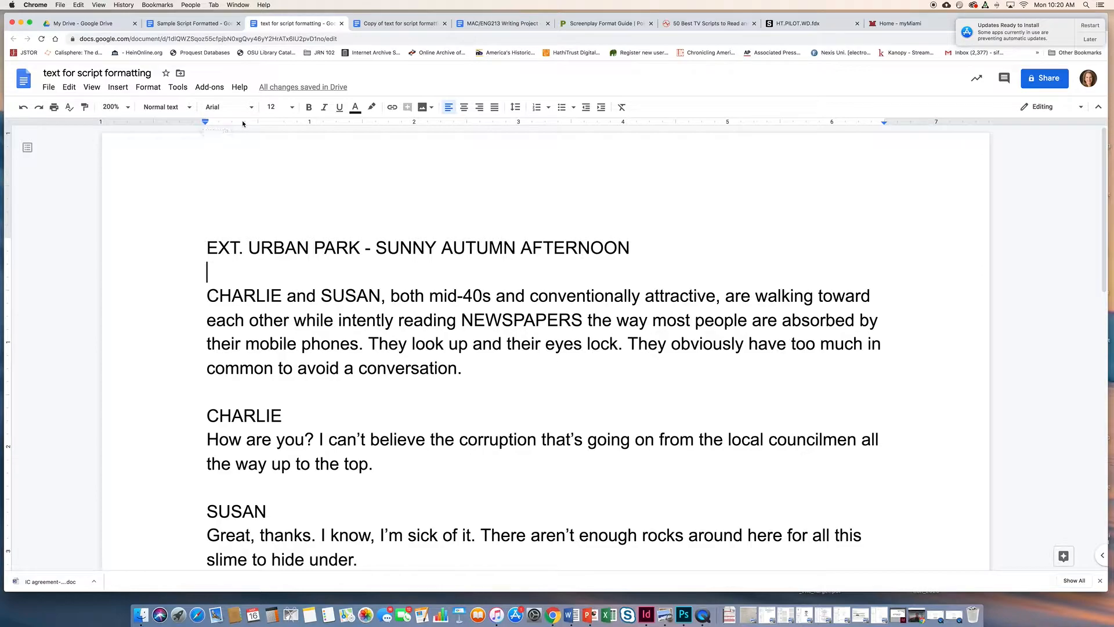
pyautogui.moveTo(204, 120)
pyautogui.mouseDown()
pyautogui.moveTo(216, 124)
pyautogui.moveTo(205, 120)
pyautogui.mouseUp()
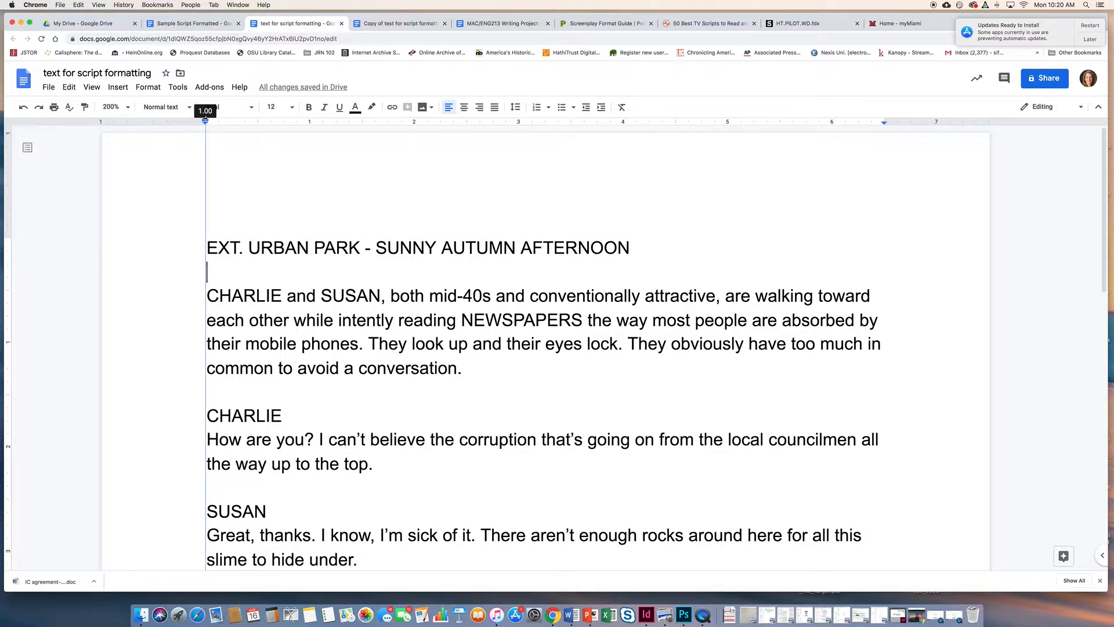
pyautogui.moveTo(205, 121); pyautogui.dragTo(258, 121)
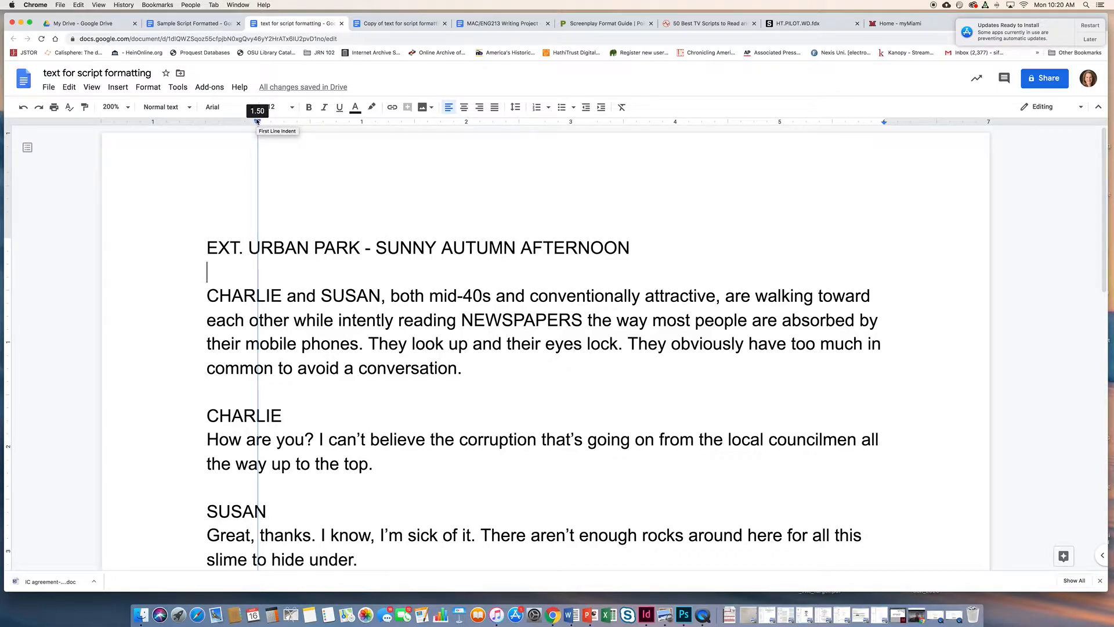
pyautogui.moveTo(257, 120); pyautogui.dragTo(257, 120)
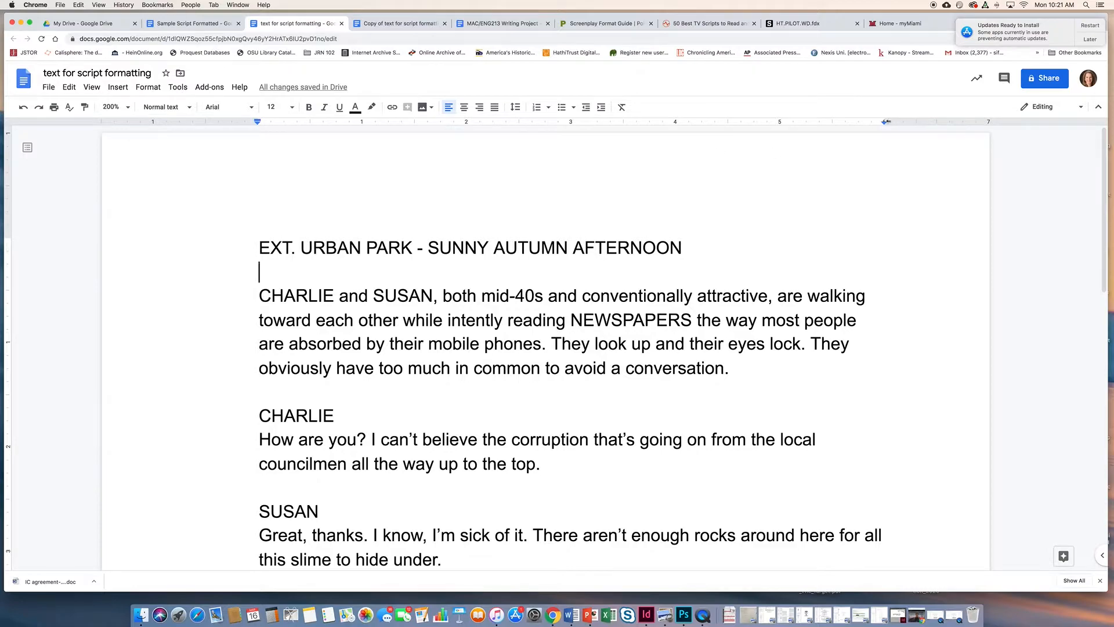
pyautogui.scroll(-15, 265, 385)
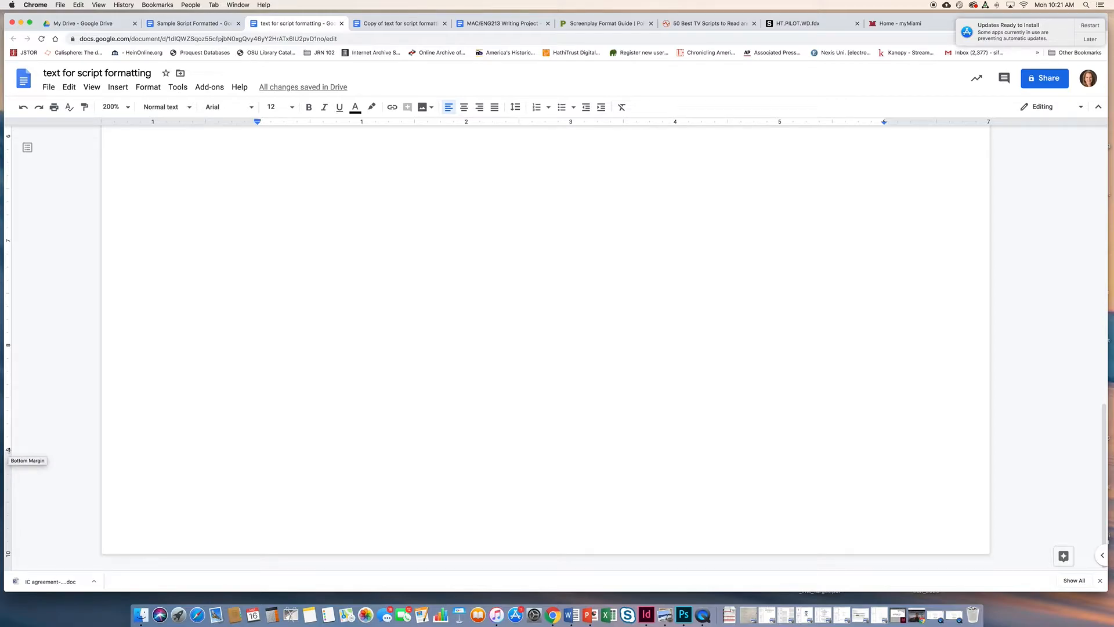
pyautogui.scroll(15, 343, 184)
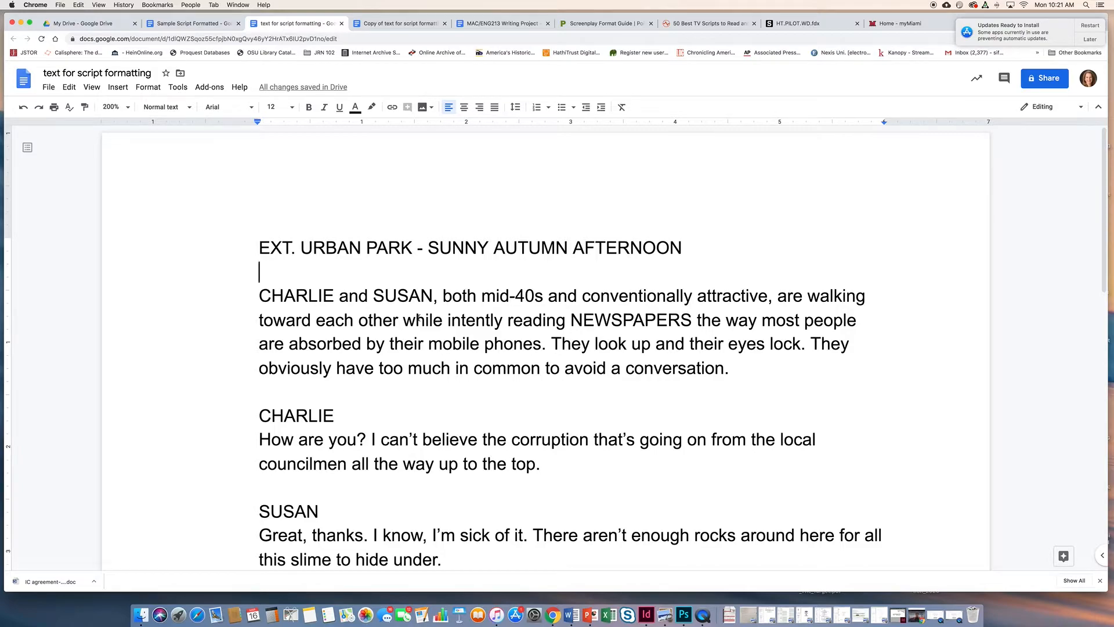
# - Change the font of the entire script to Courier New
pyautogui.press('super+a')
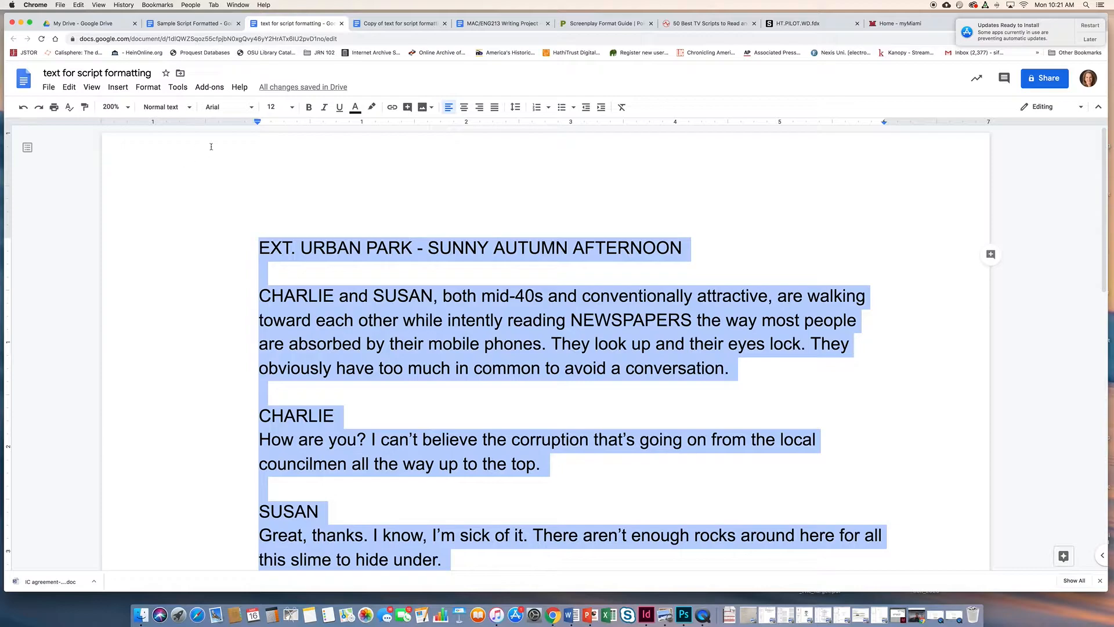
pyautogui.click(250, 108)
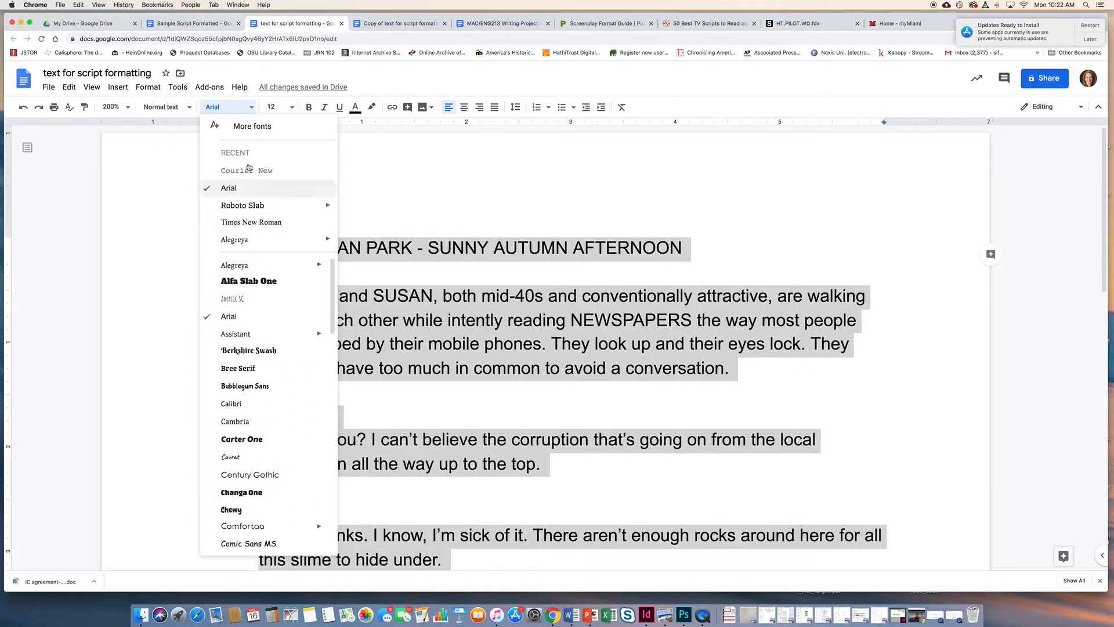
pyautogui.scroll(-2, 233, 440)
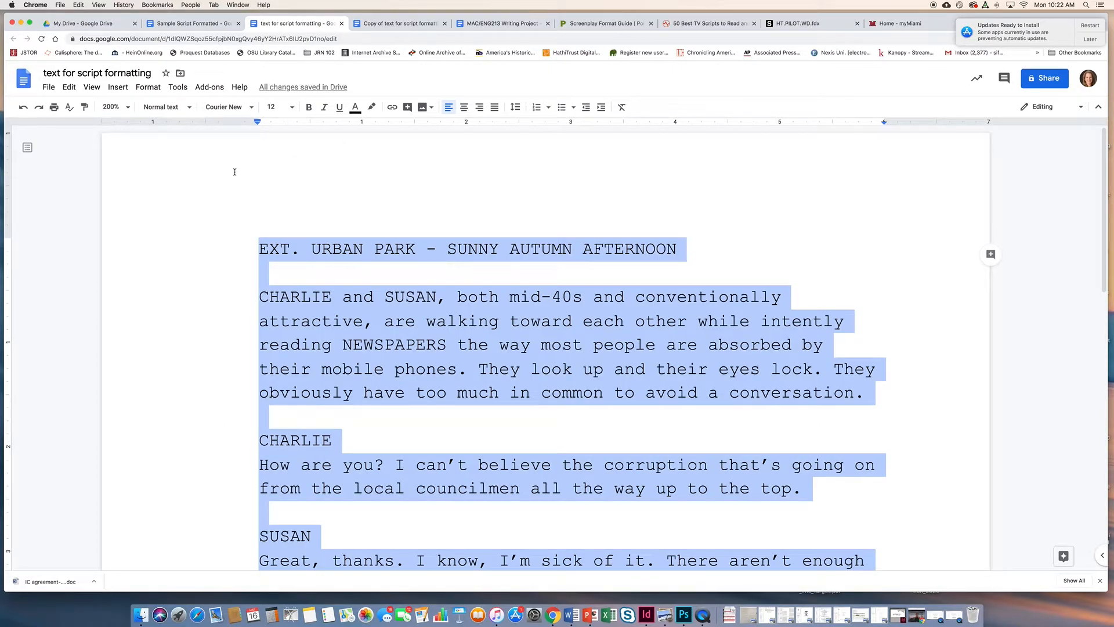
pyautogui.click(115, 107)
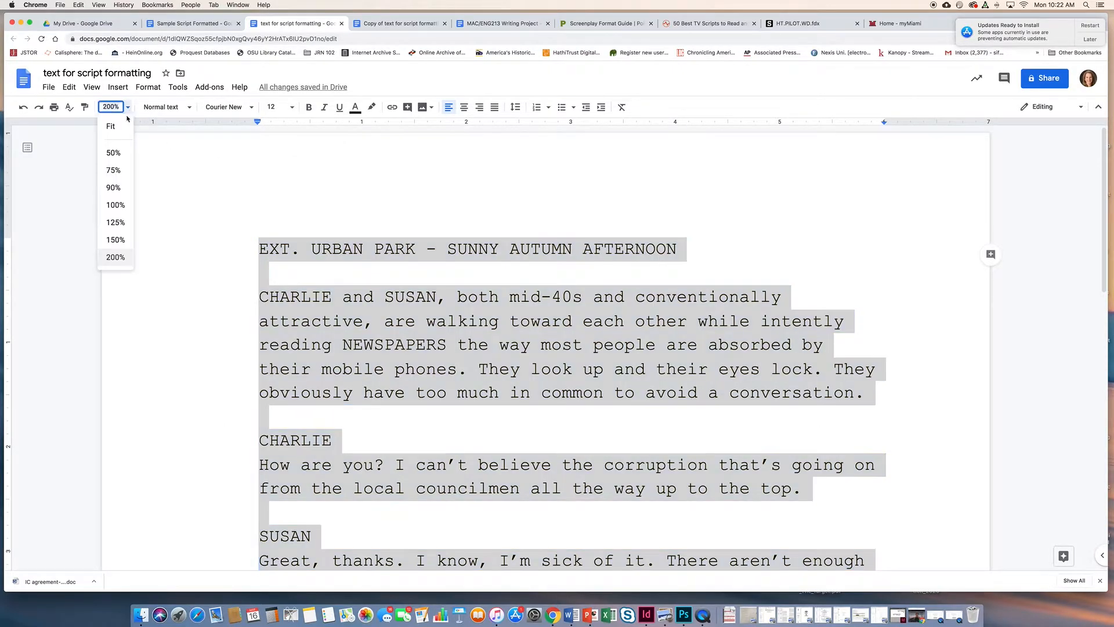
pyautogui.click(115, 221)
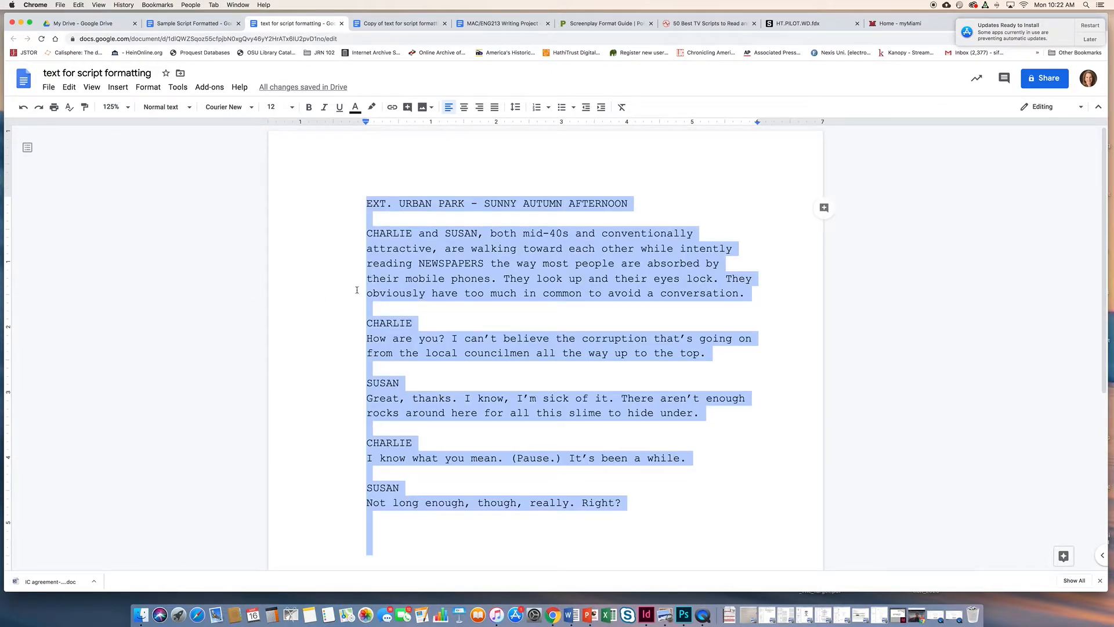
pyautogui.click(332, 268)
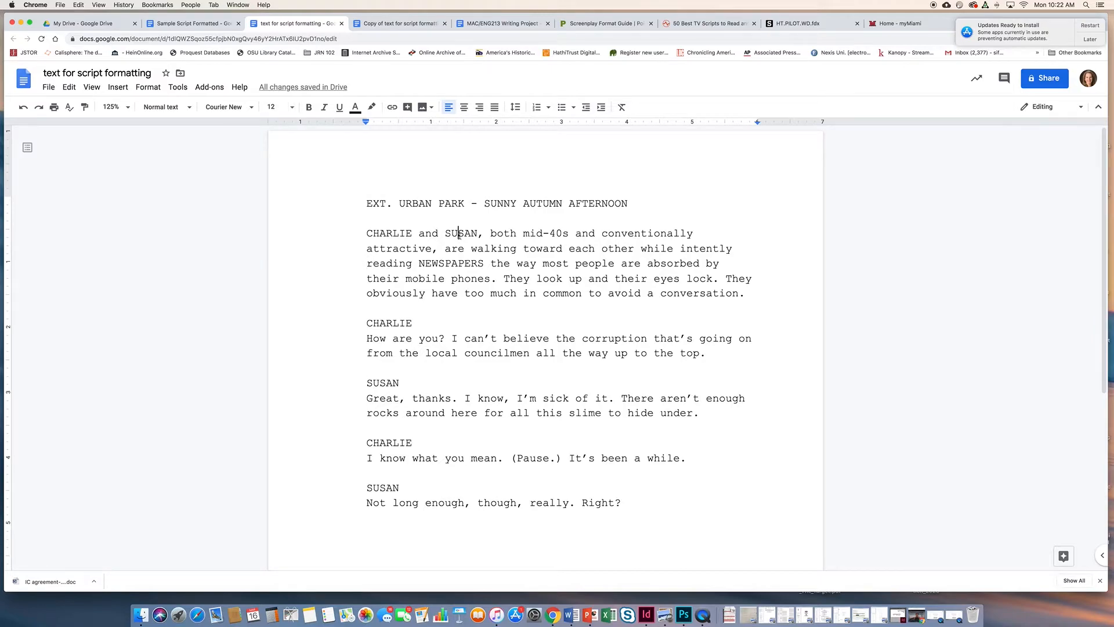
pyautogui.click(458, 234)
pyautogui.click(402, 339)
pyautogui.press('super+Left')
pyautogui.moveTo(452, 339); pyautogui.dragTo(497, 339)
pyautogui.moveTo(367, 338); pyautogui.dragTo(713, 354)
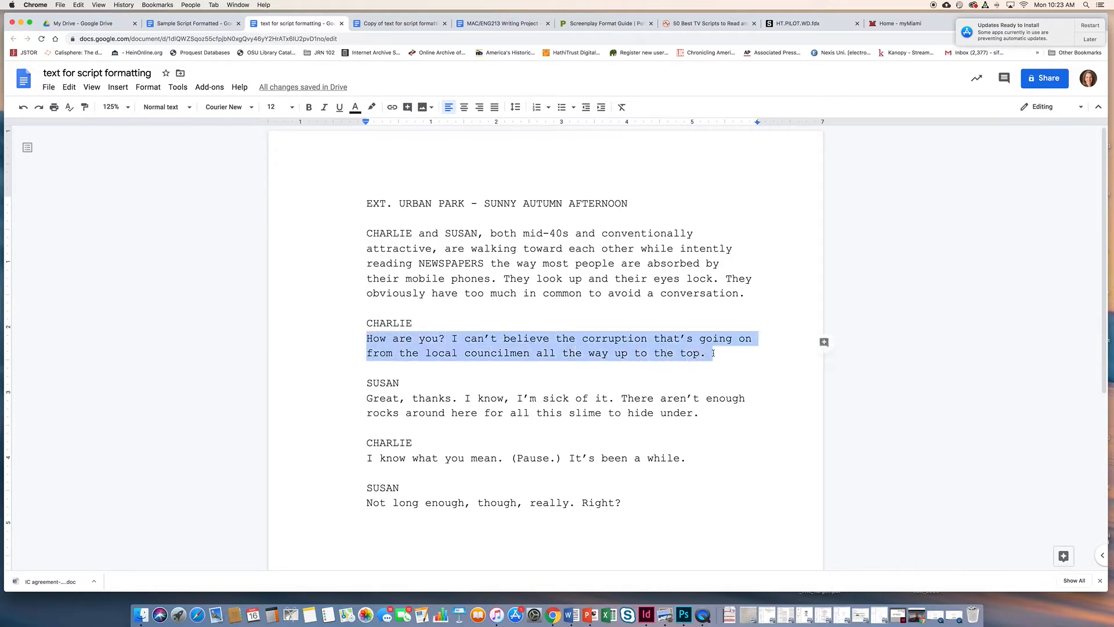
pyautogui.moveTo(366, 369); pyautogui.dragTo(389, 369)
pyautogui.click(405, 352)
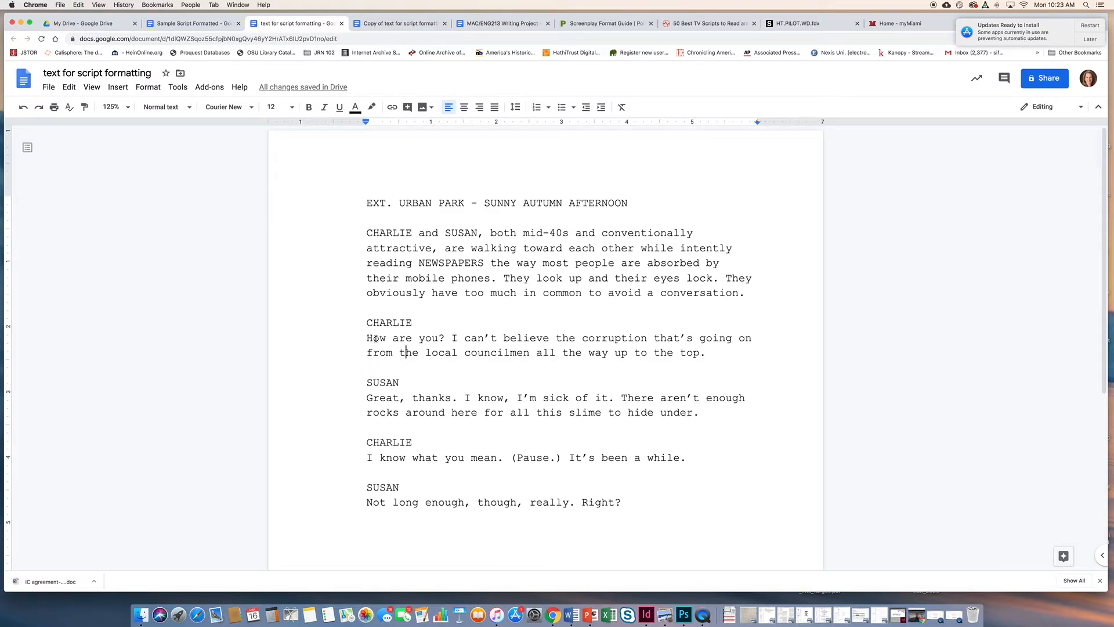
pyautogui.moveTo(366, 336); pyautogui.dragTo(739, 352)
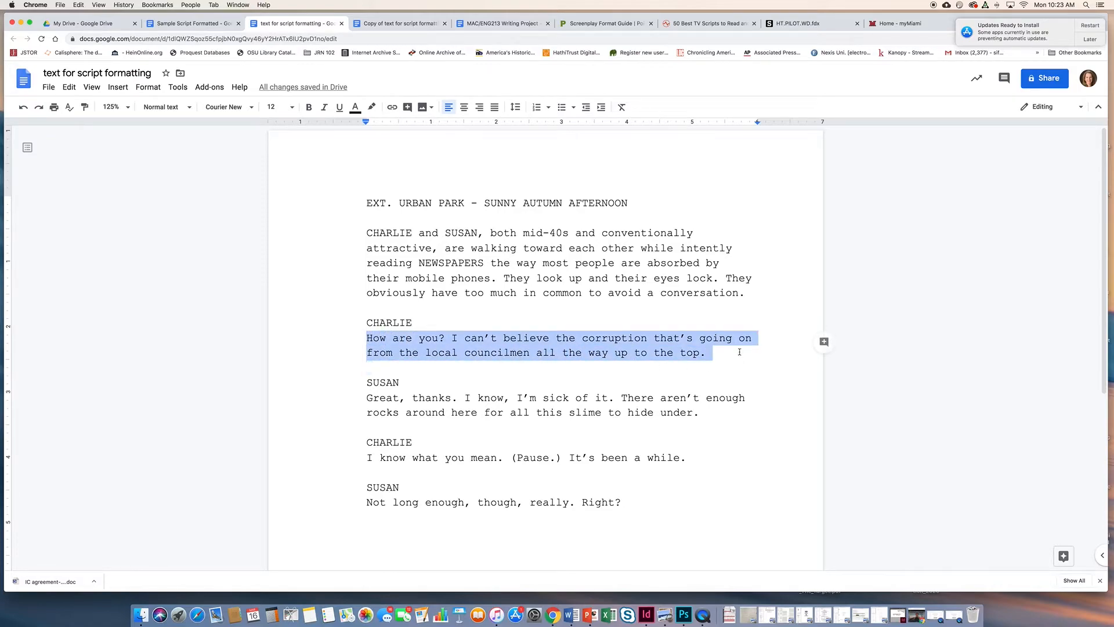
pyautogui.click(429, 342)
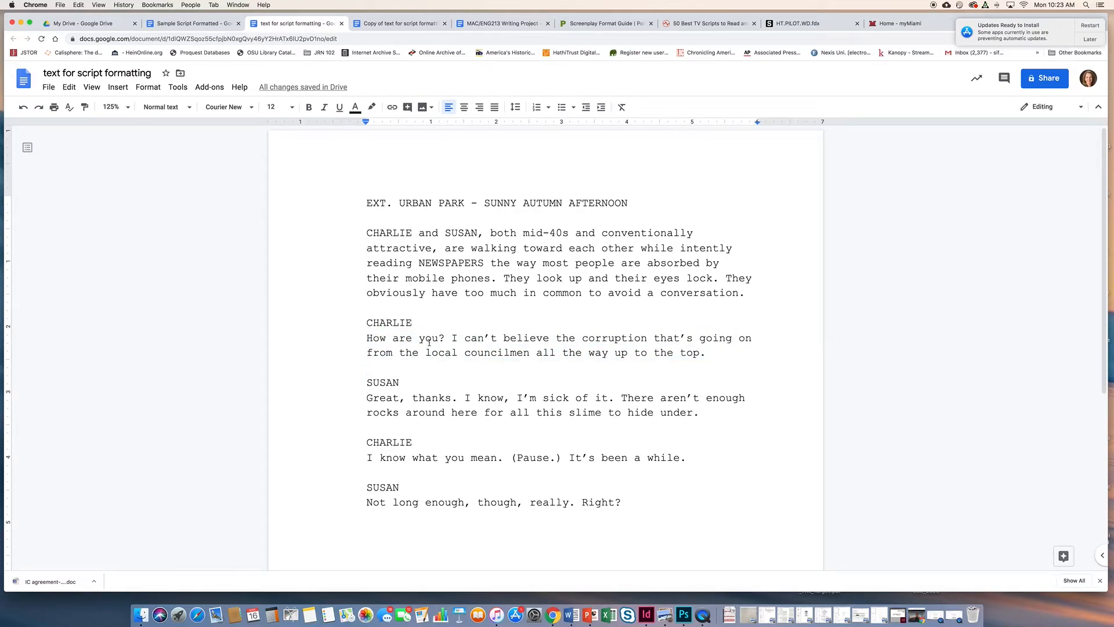
pyautogui.click(455, 246)
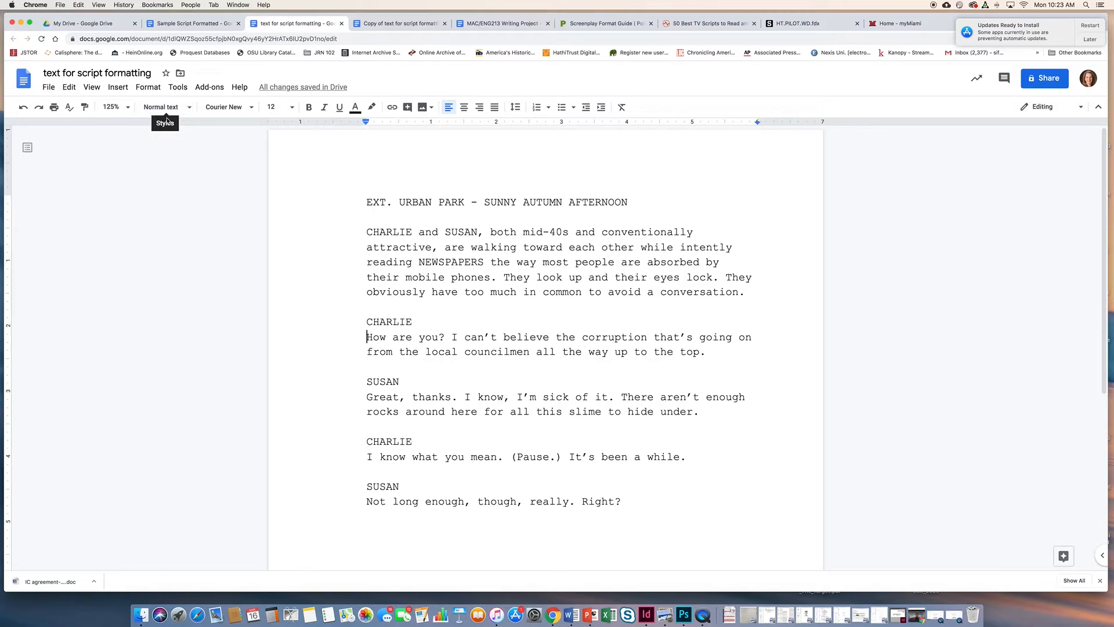
pyautogui.click(191, 109)
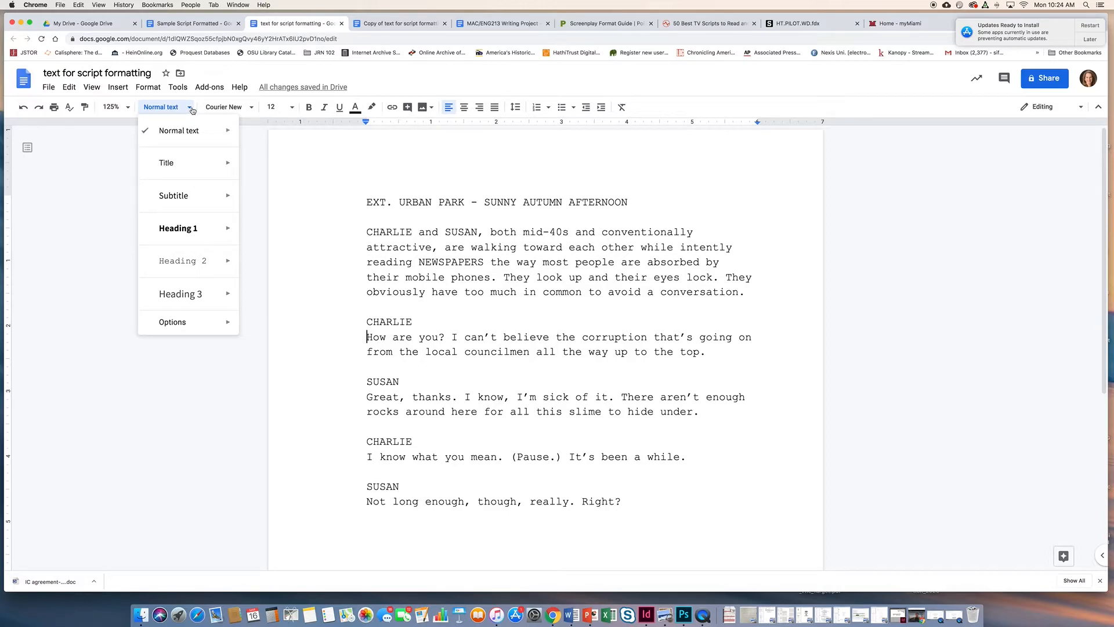
pyautogui.moveTo(170, 327)
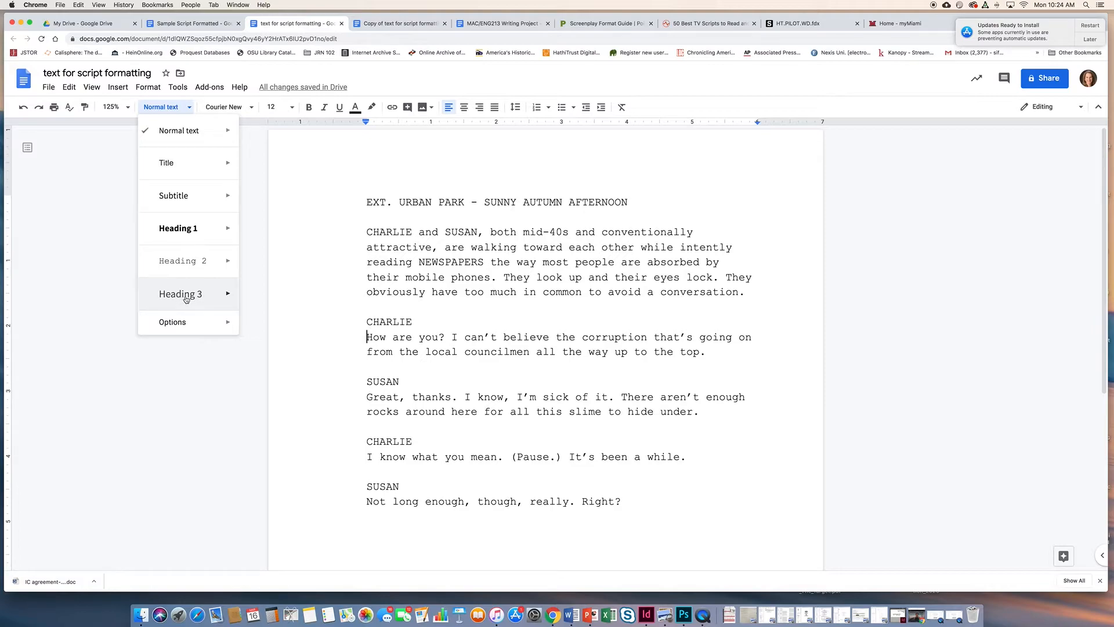
pyautogui.click(451, 337)
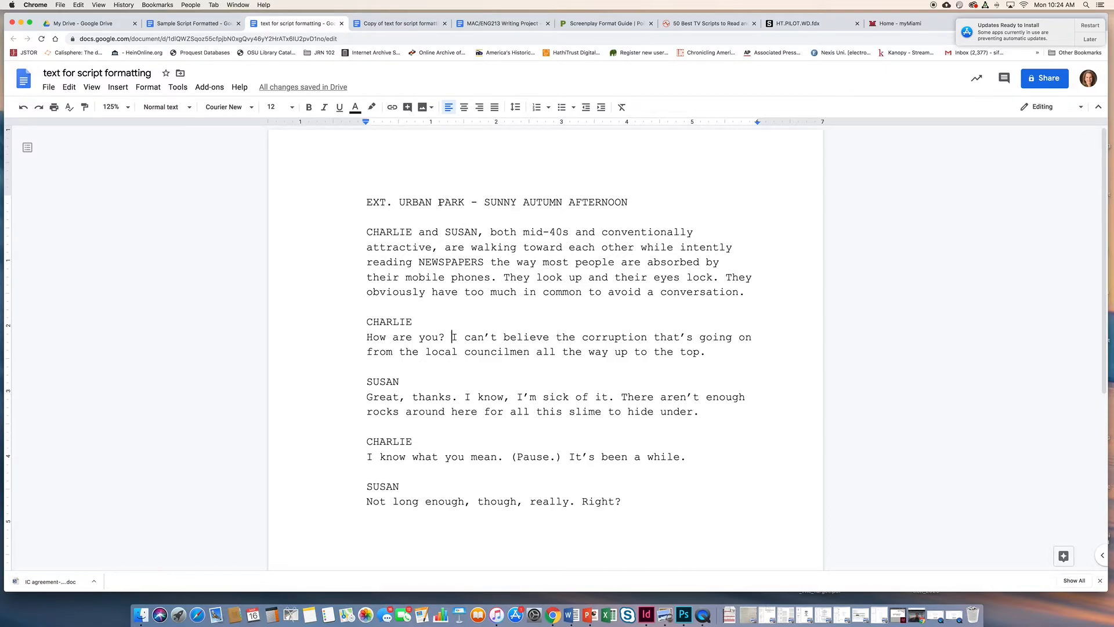
# - Update the Normal text style to match the formatting of the action paragraph below the scene heading
pyautogui.moveTo(440, 201); pyautogui.dragTo(486, 203)
pyautogui.moveTo(392, 246); pyautogui.dragTo(497, 277)
pyautogui.scroll(1, 497, 277)
pyautogui.click(497, 277)
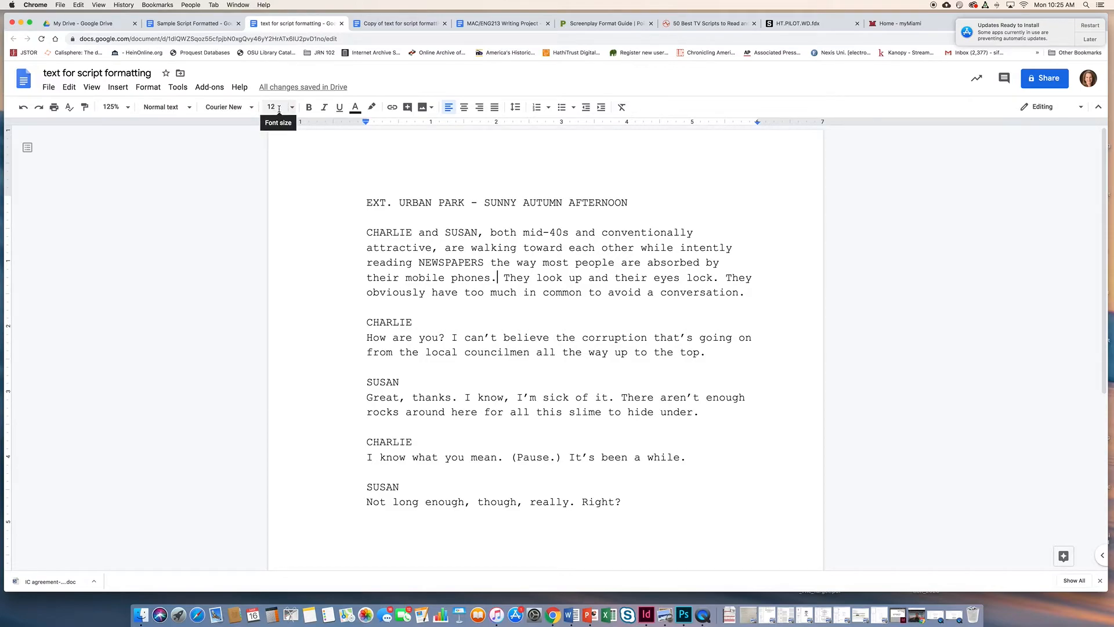
pyautogui.click(163, 108)
pyautogui.moveTo(222, 132)
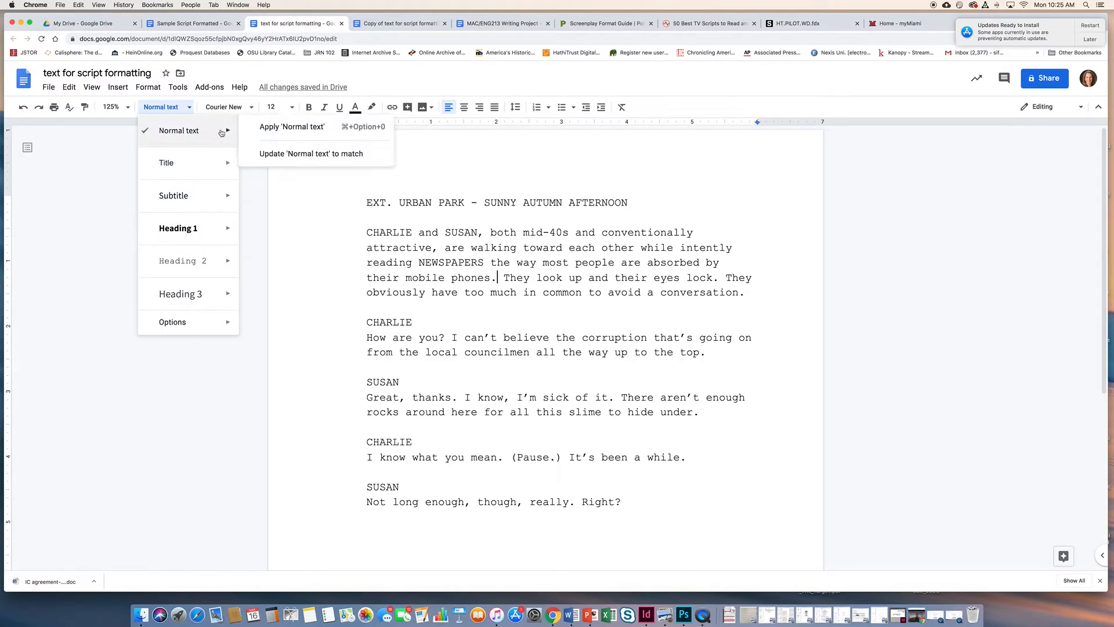
pyautogui.click(277, 155)
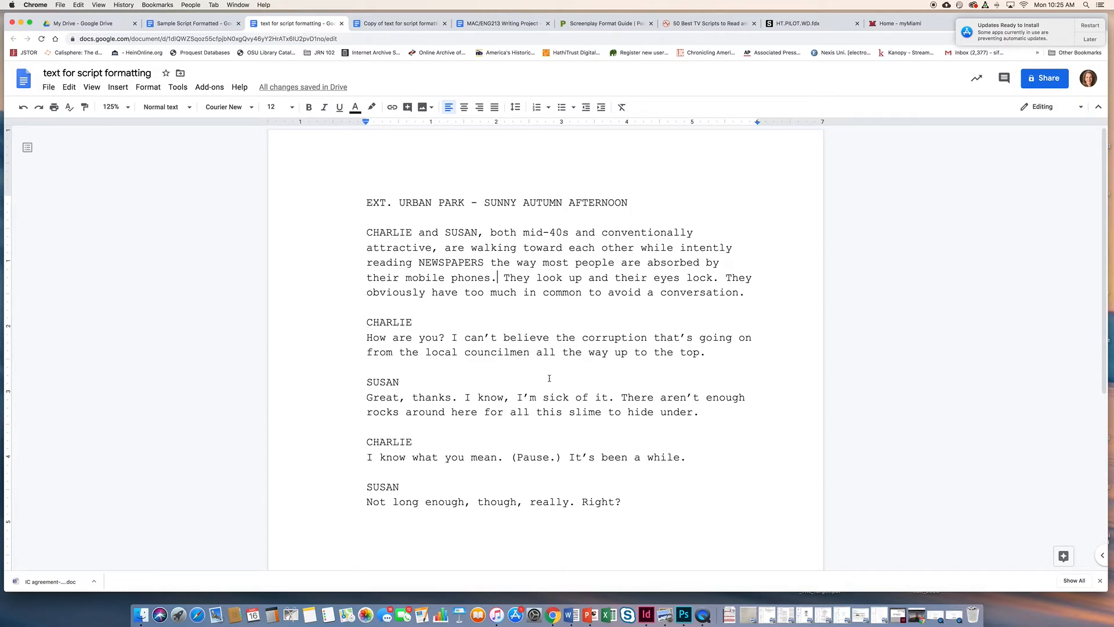
# - Indent CHARLIE's first speech to the 1.25-inch ruler mark on the left and the 4.75-inch mark on the right
pyautogui.click(470, 338)
pyautogui.moveTo(366, 123)
pyautogui.mouseDown()
pyautogui.moveTo(467, 129)
pyautogui.moveTo(450, 128)
pyautogui.mouseUp()
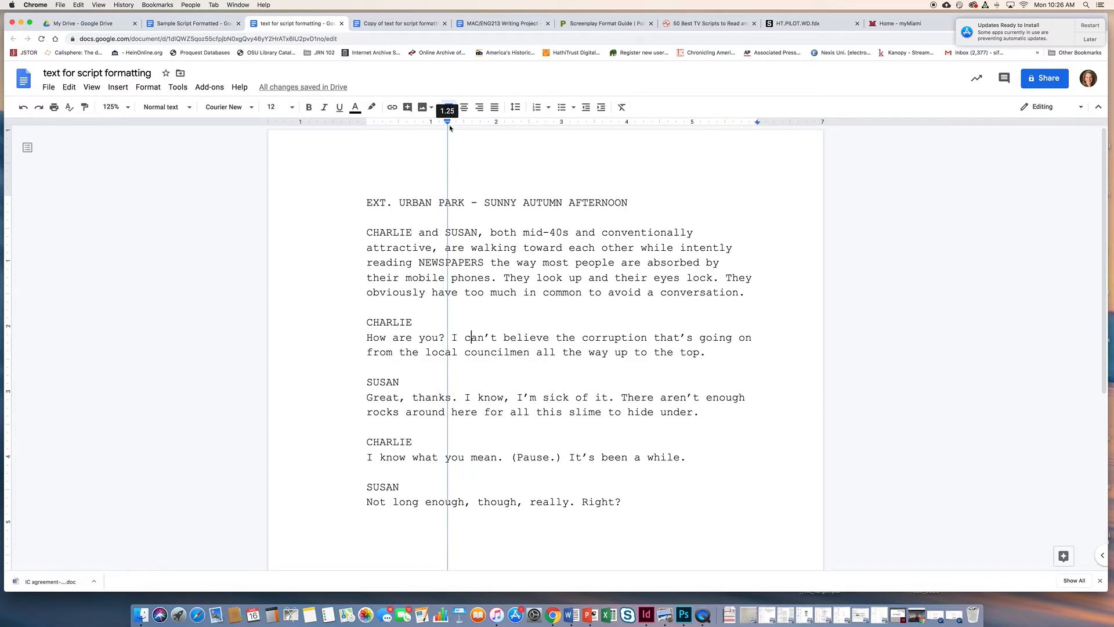
pyautogui.moveTo(450, 128); pyautogui.dragTo(448, 127)
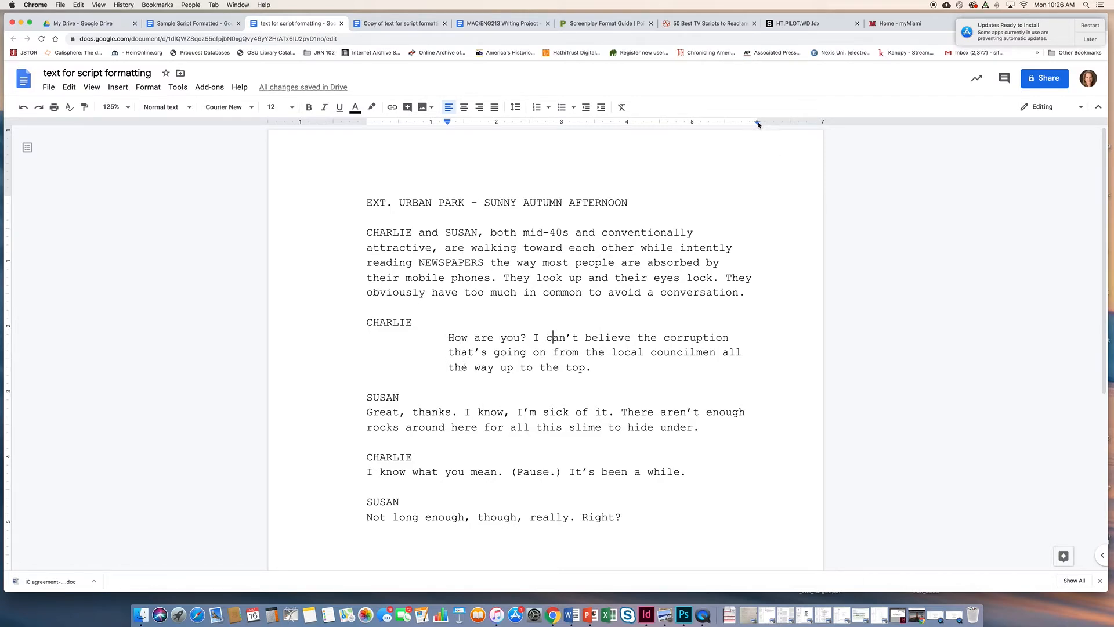
pyautogui.moveTo(759, 125); pyautogui.dragTo(676, 124)
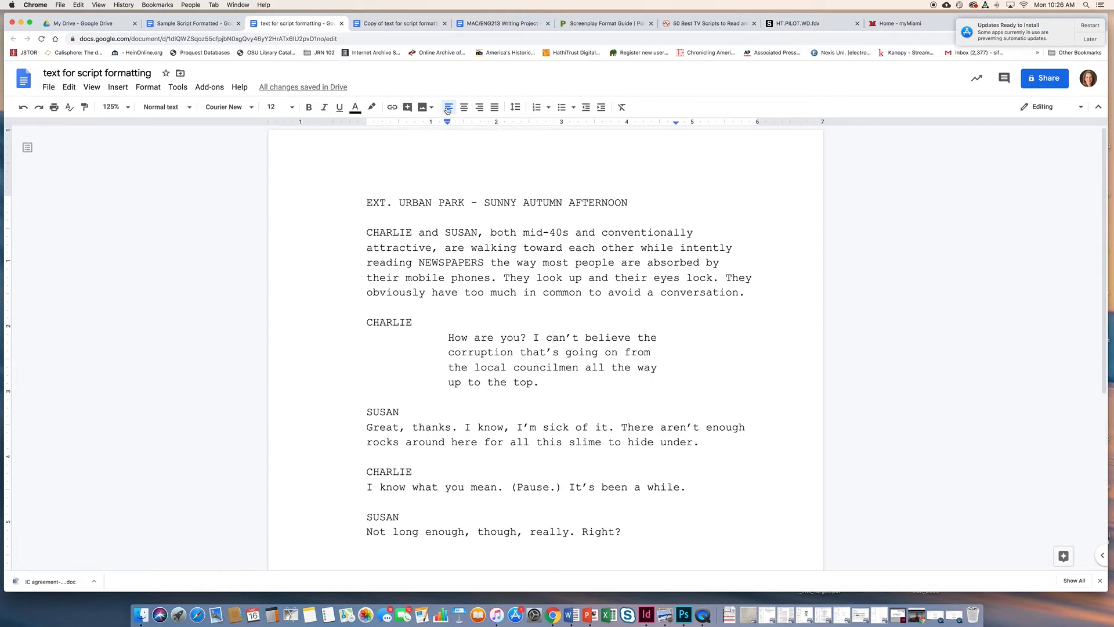
# - Justify CHARLIE's first speech and update the Heading 6 style to match its dialogue formatting
pyautogui.click(495, 108)
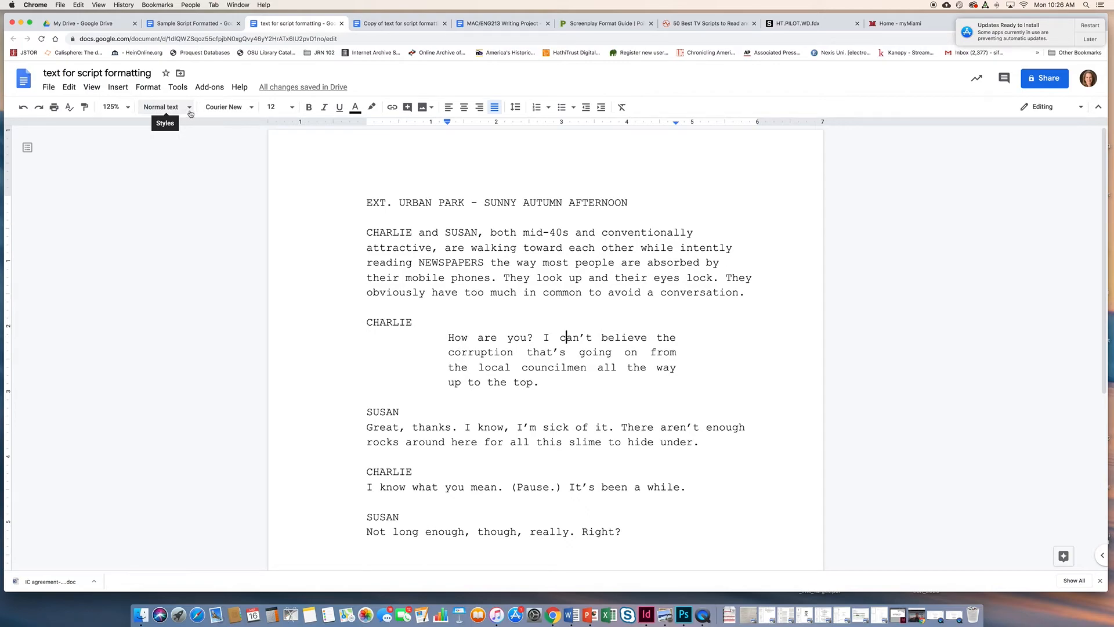
pyautogui.click(144, 88)
pyautogui.moveTo(164, 125)
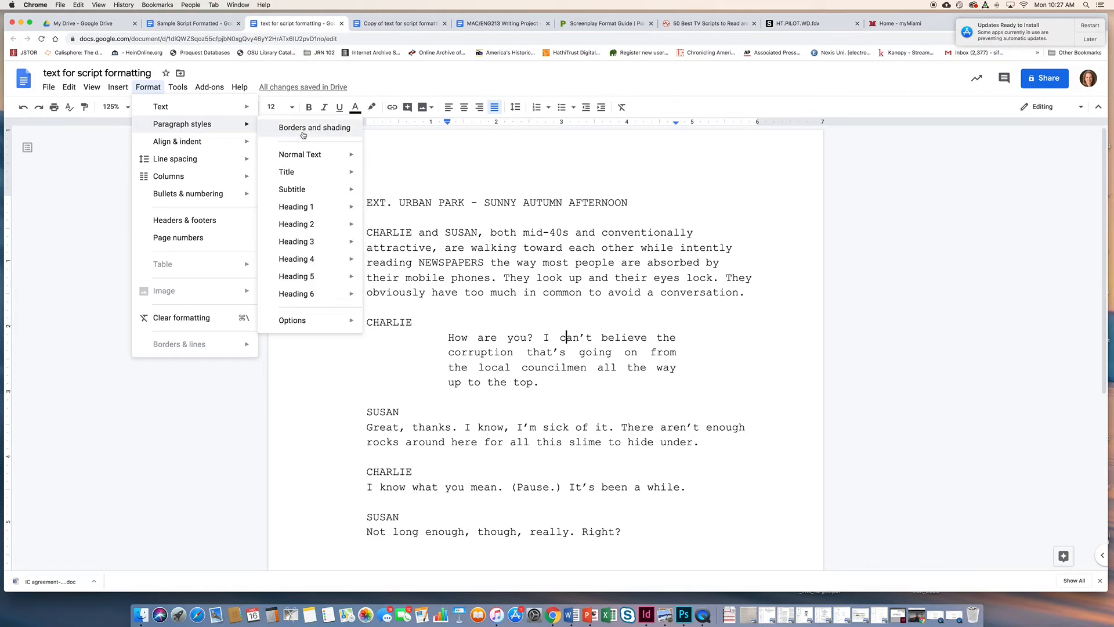
pyautogui.moveTo(305, 299)
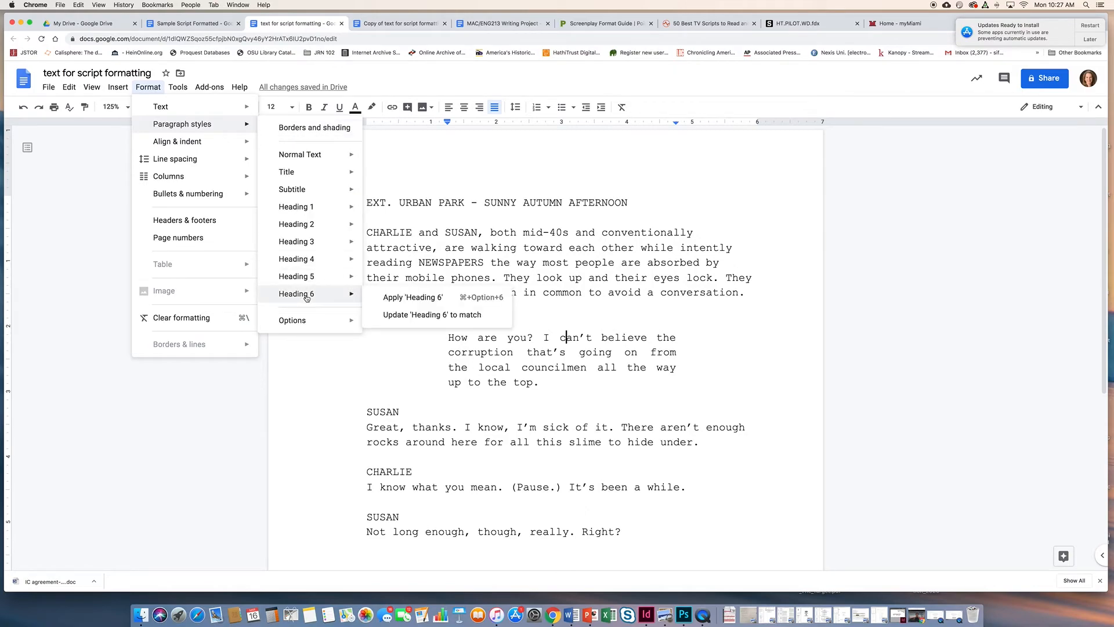
pyautogui.click(432, 315)
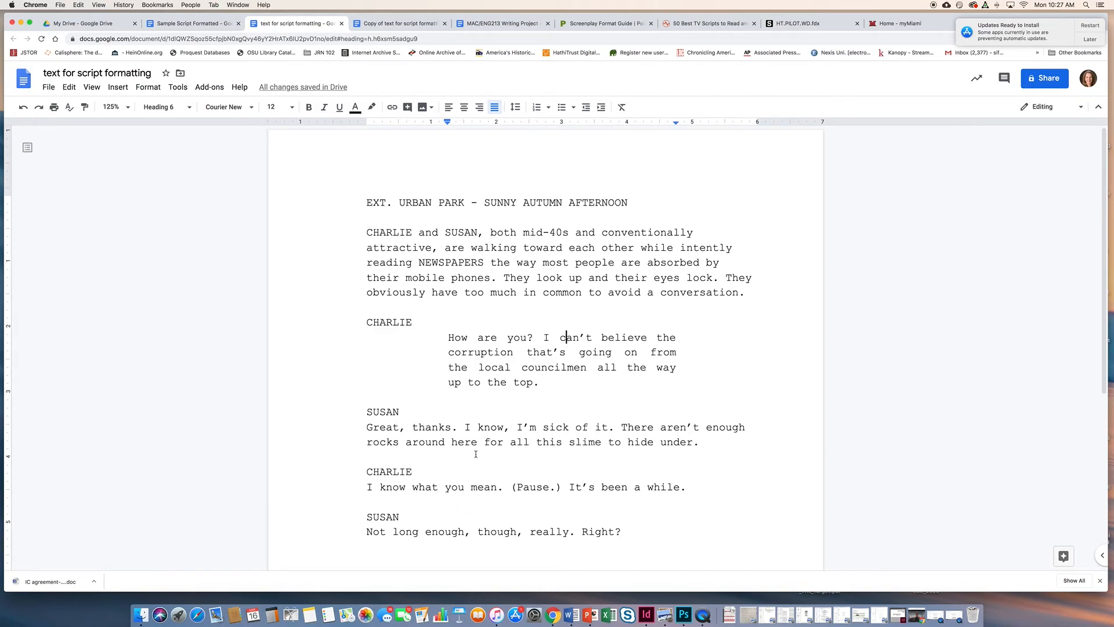
# - Apply the Heading 6 dialogue style to SUSAN's first speech
pyautogui.click(493, 428)
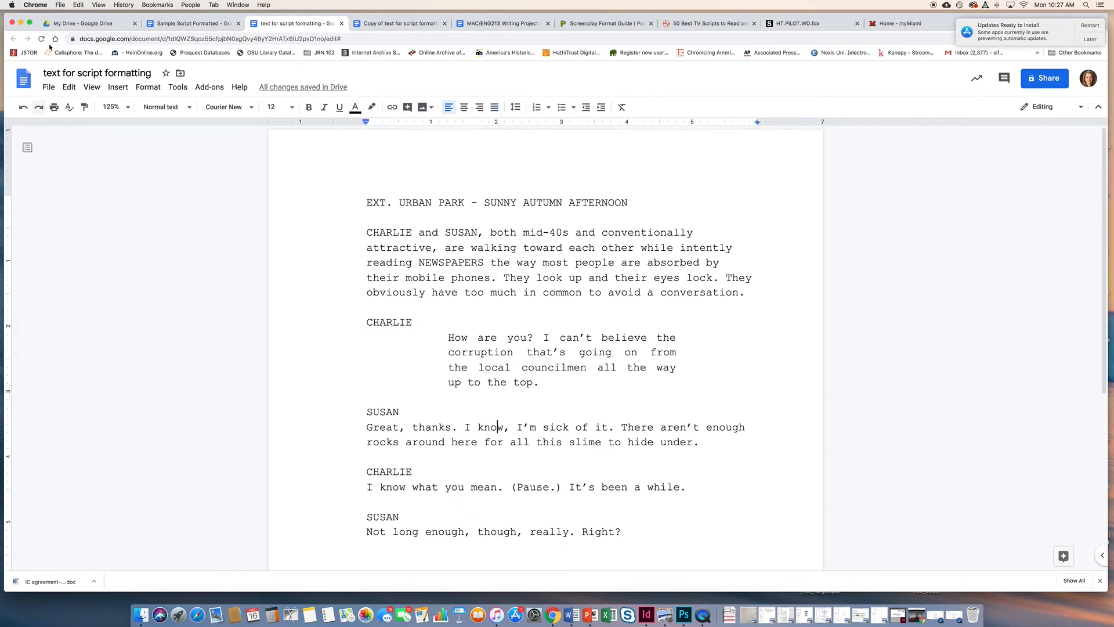
pyautogui.click(144, 87)
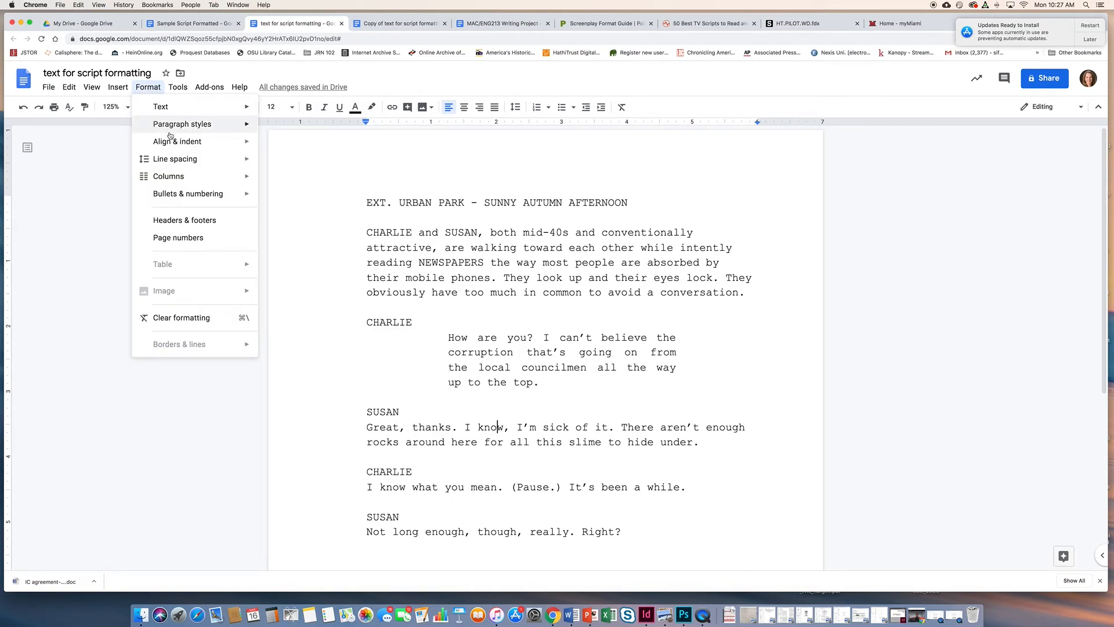
pyautogui.moveTo(317, 295)
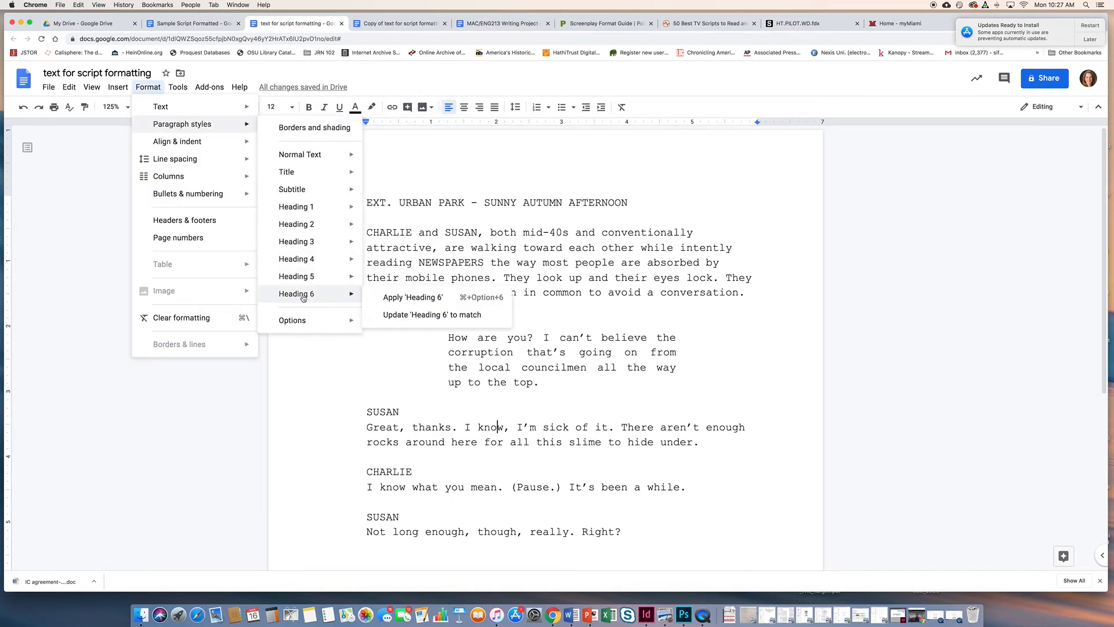
pyautogui.click(383, 298)
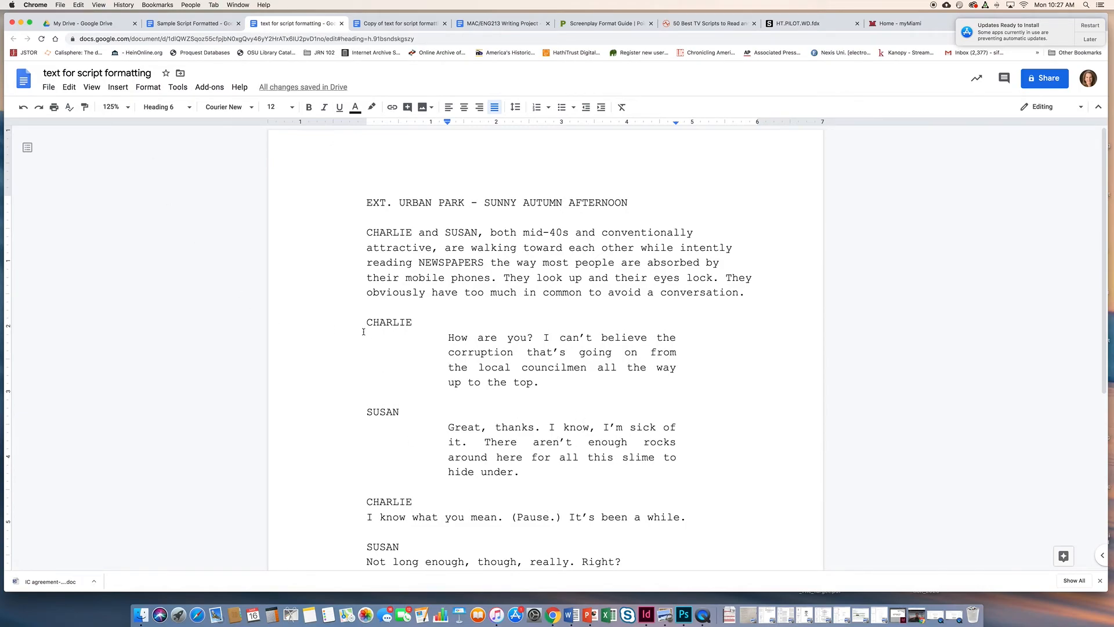
pyautogui.scroll(-1, 406, 348)
pyautogui.click(470, 493)
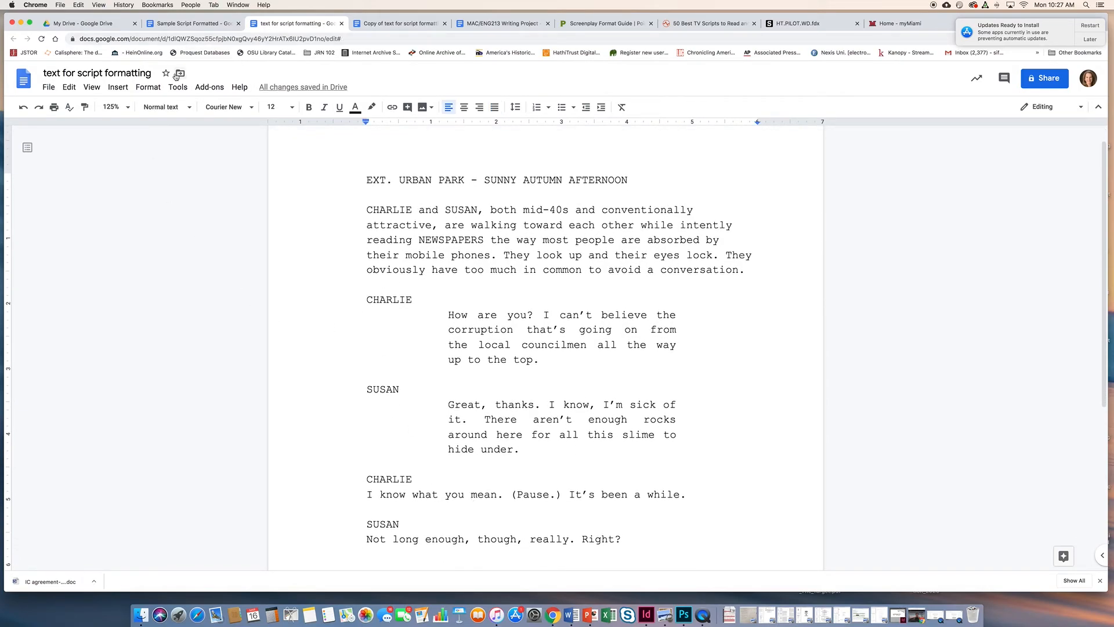
pyautogui.click(148, 87)
pyautogui.moveTo(174, 124)
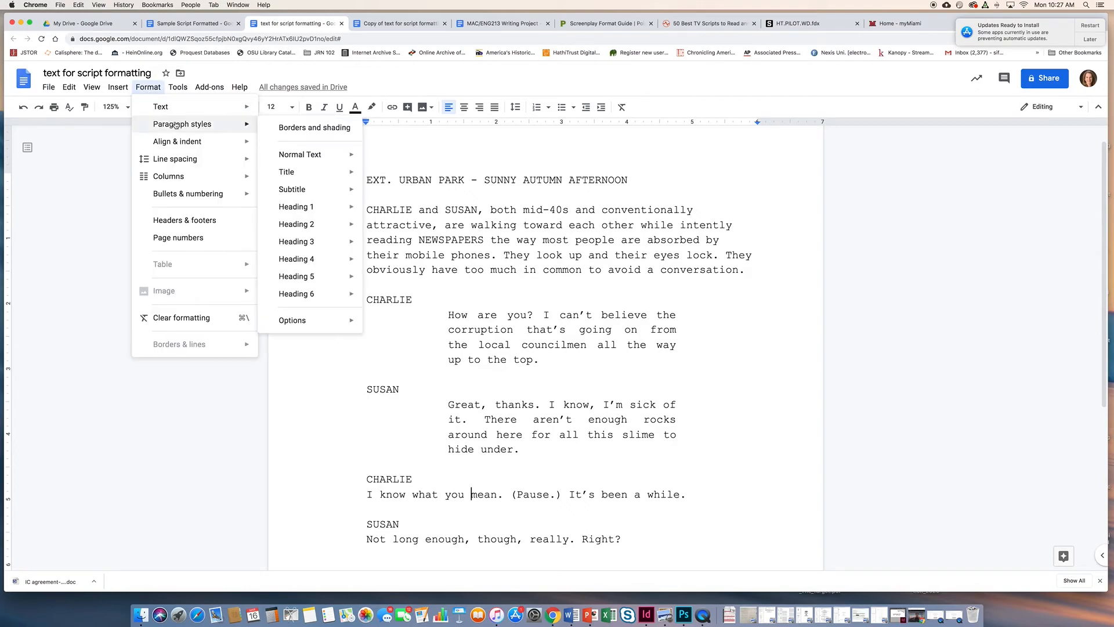
pyautogui.moveTo(321, 302)
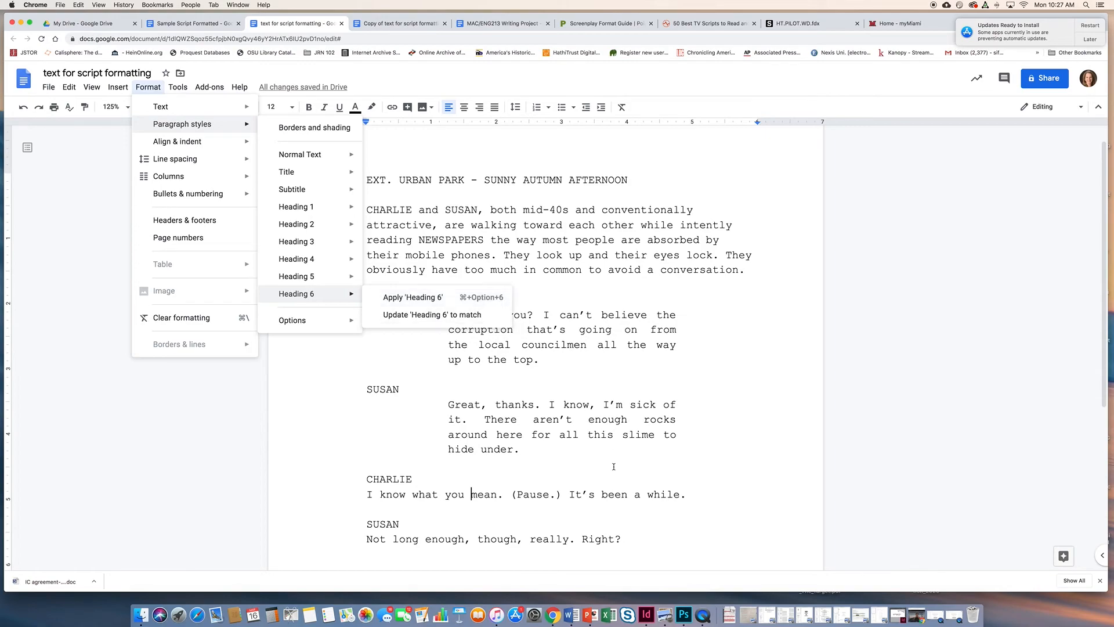
pyautogui.click(503, 300)
# - Apply the Heading 6 style to CHARLIE's second speech and SUSAN's last speech
pyautogui.click(449, 494)
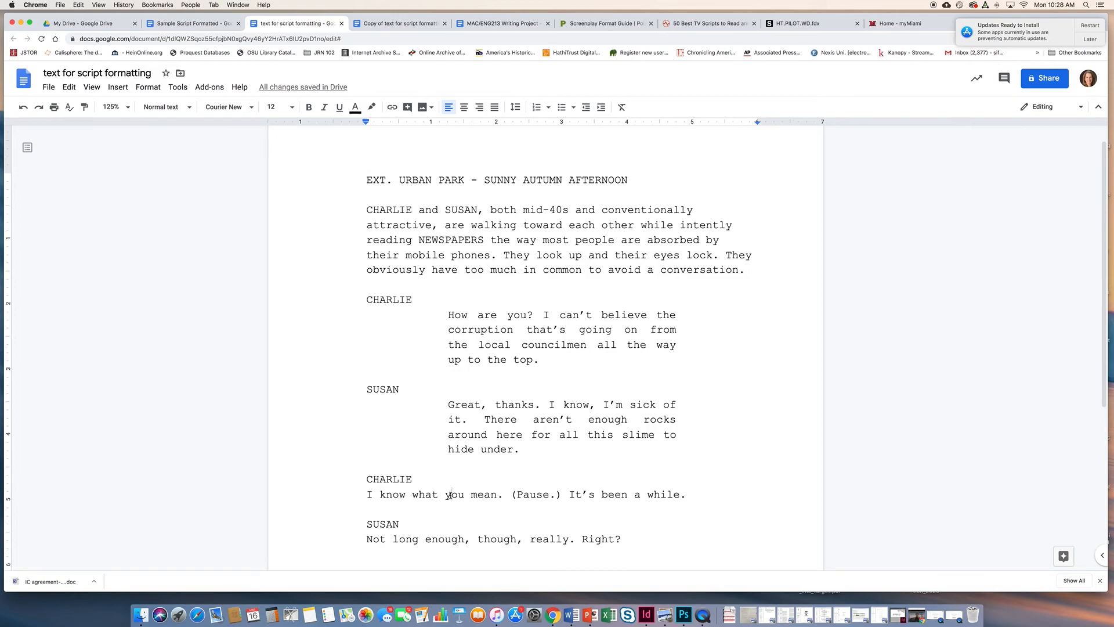
pyautogui.press('super+alt+6')
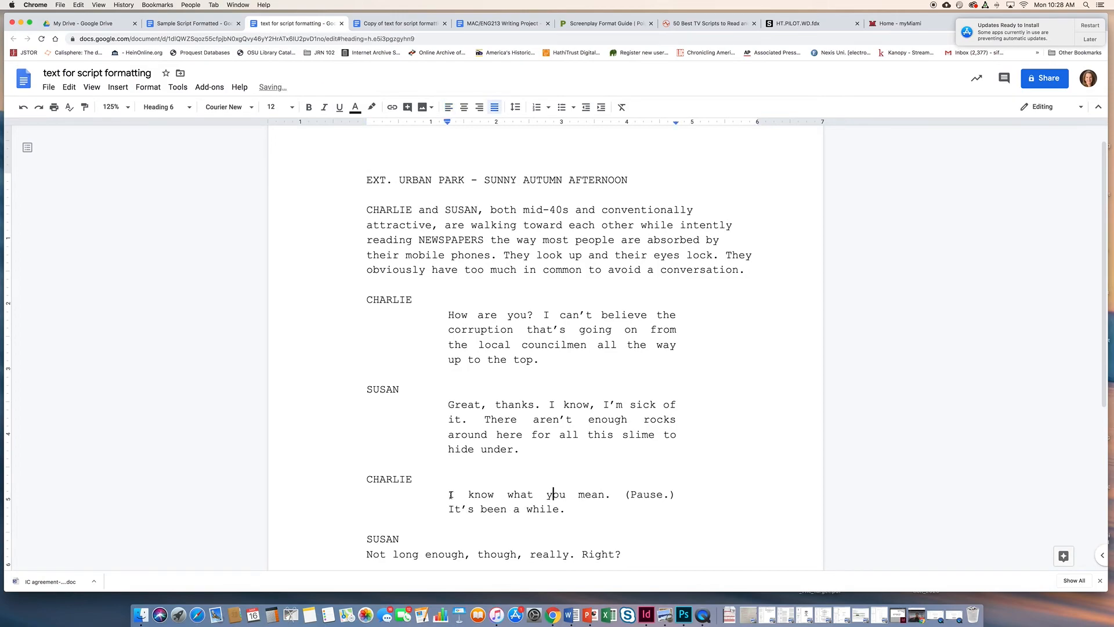
pyautogui.scroll(-3, 450, 494)
pyautogui.click(525, 438)
pyautogui.press('super+alt+6')
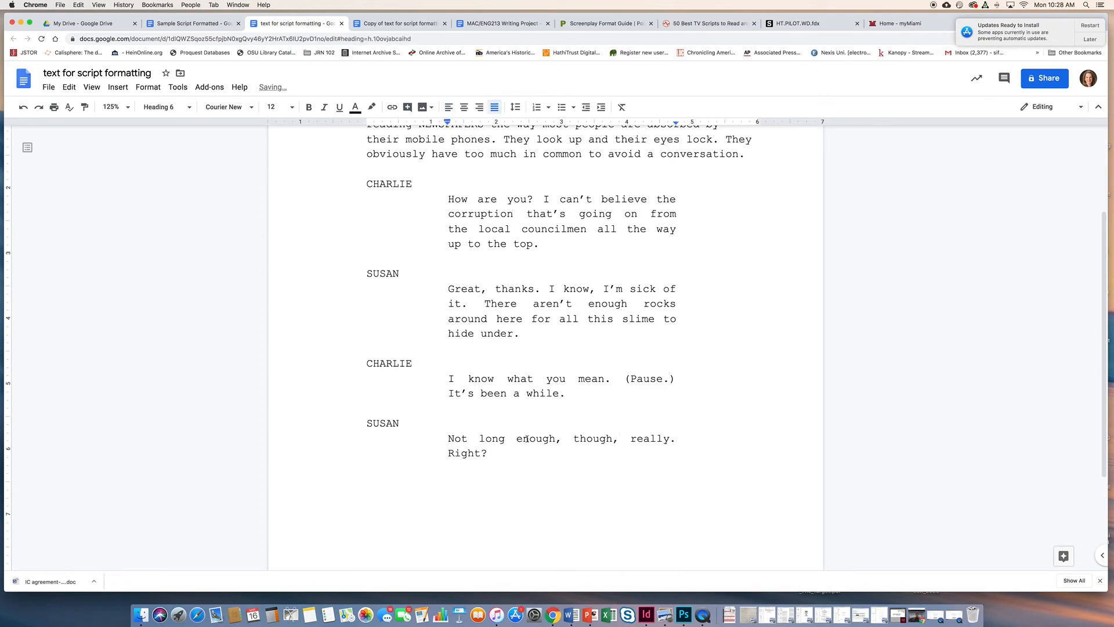
# - Indent the first CHARLIE name line to 1.25 inches on the left and about the 4.7-inch ruler mark on the right, and center it
pyautogui.scroll(5, 526, 438)
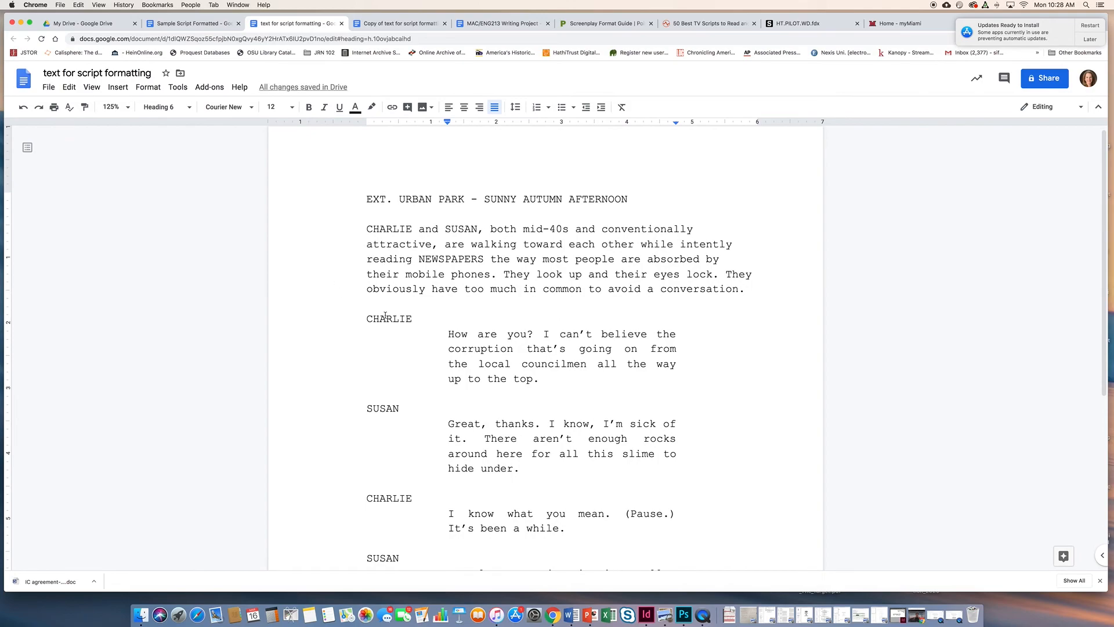
pyautogui.click(382, 318)
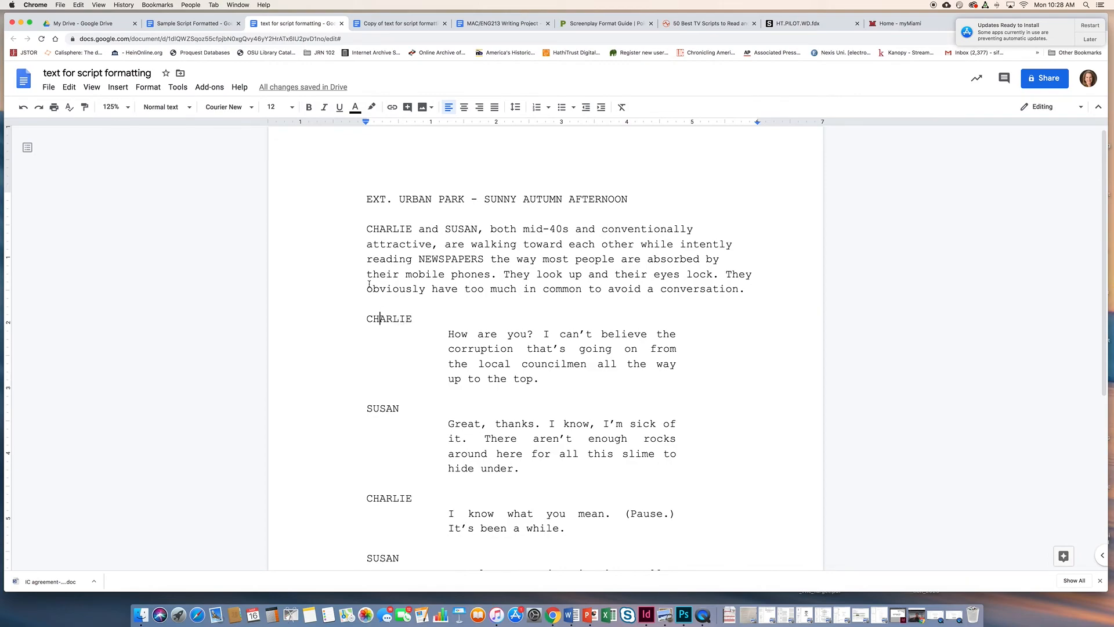
pyautogui.scroll(1, 369, 282)
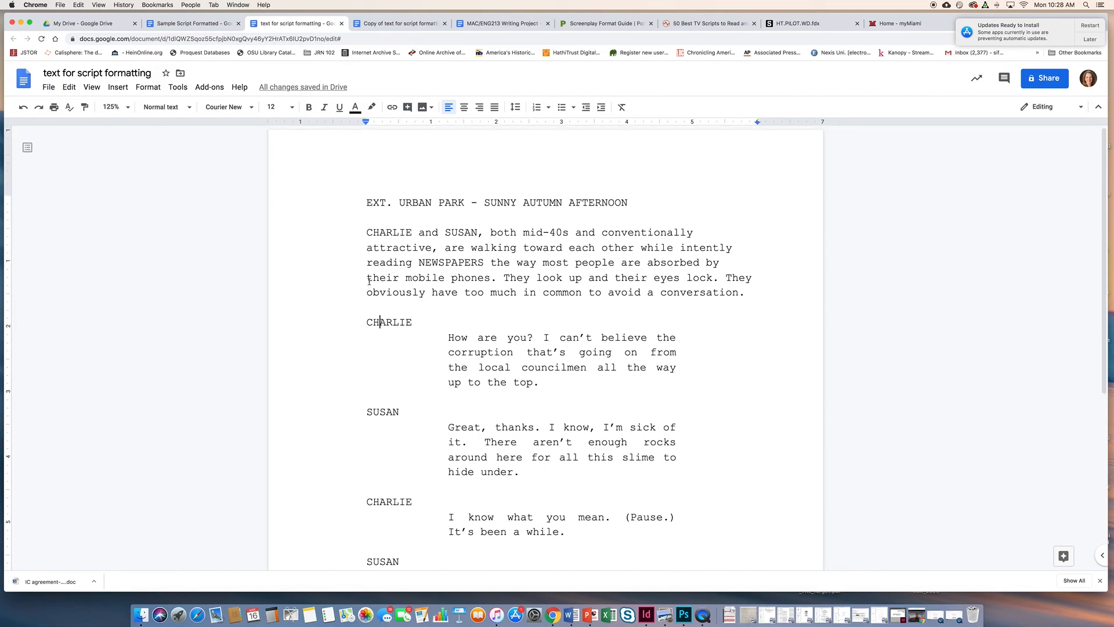
pyautogui.moveTo(366, 124); pyautogui.dragTo(448, 126)
pyautogui.moveTo(760, 123); pyautogui.dragTo(672, 125)
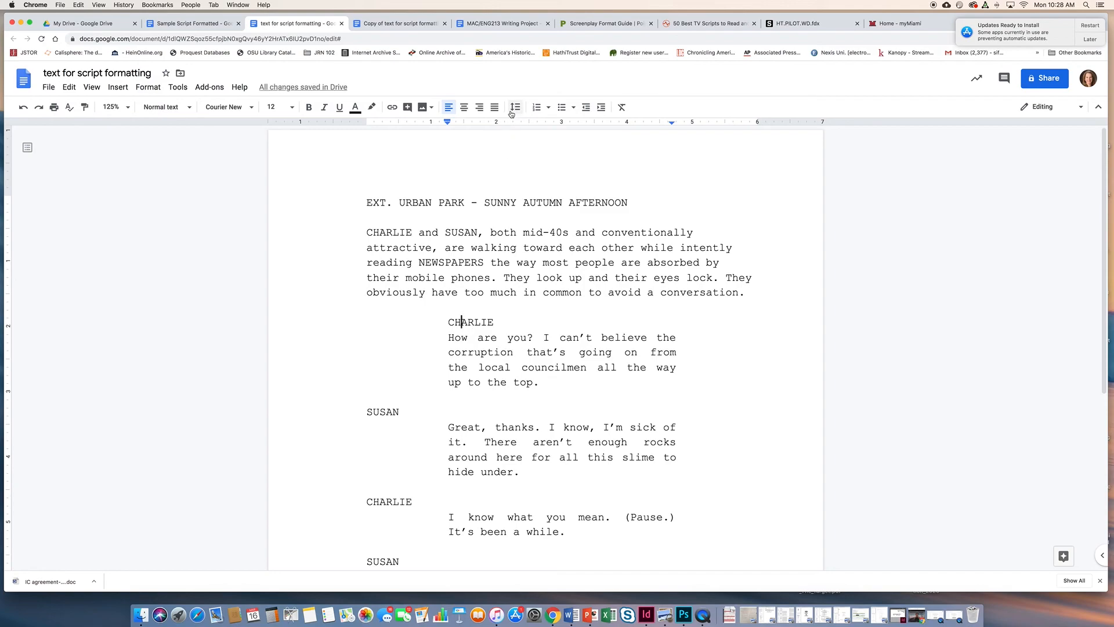
pyautogui.click(465, 108)
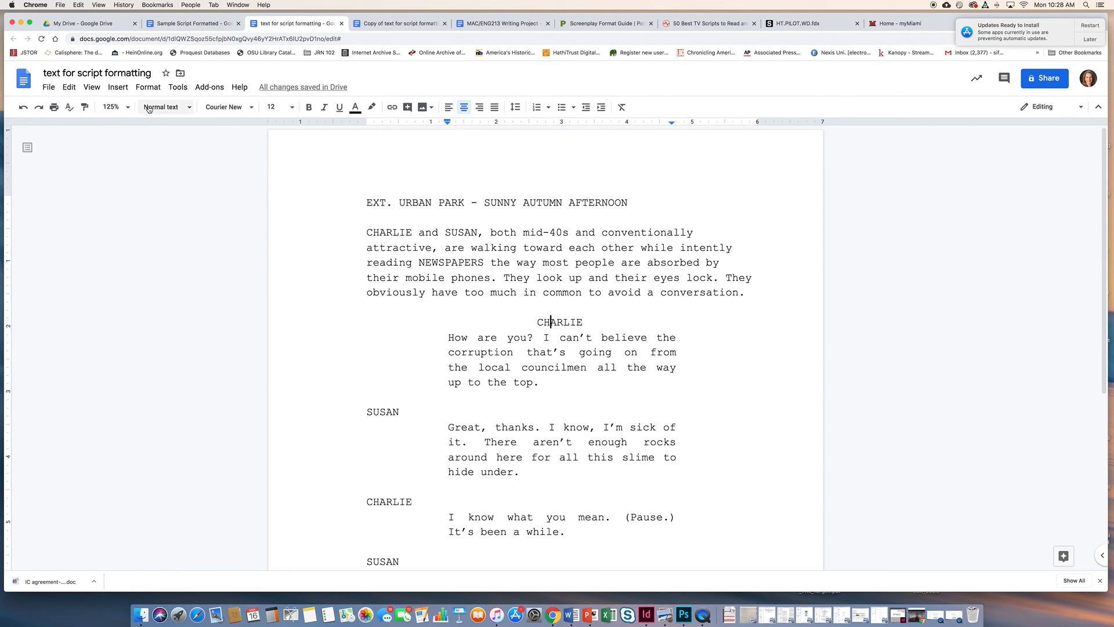
# - Update the Heading 5 style to match the centered CHARLIE name line
pyautogui.click(154, 90)
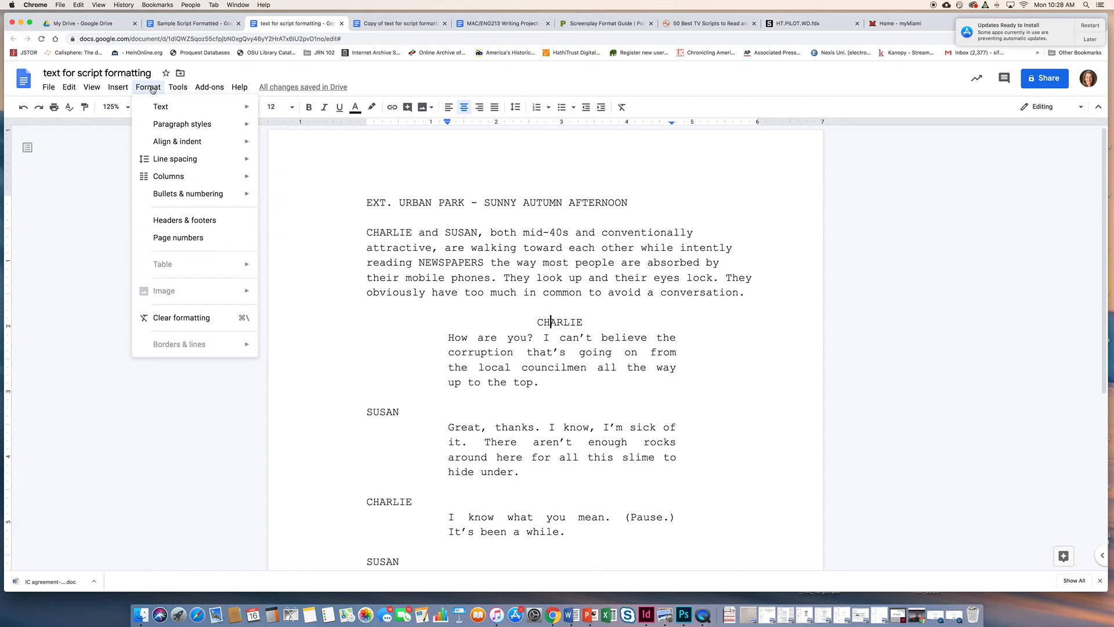
pyautogui.moveTo(160, 125)
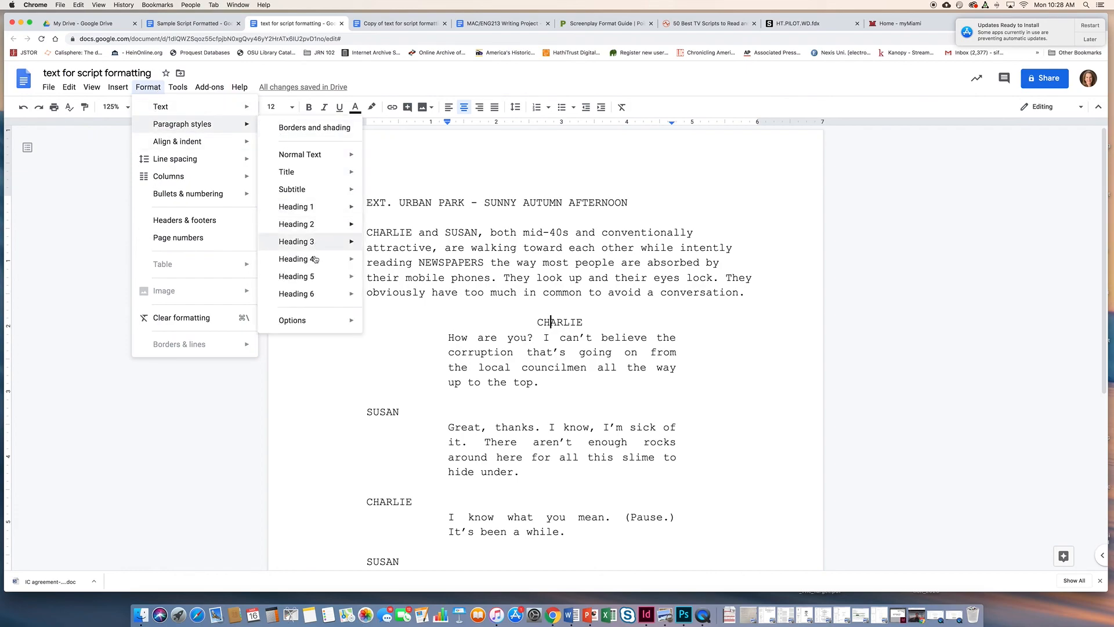
pyautogui.moveTo(312, 278)
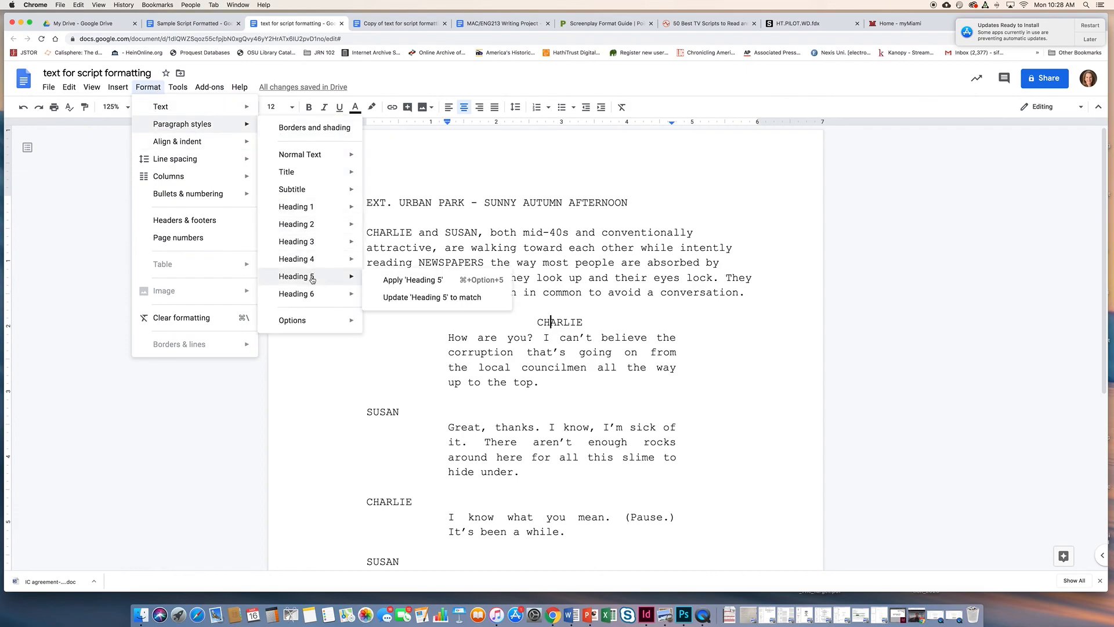
pyautogui.click(419, 296)
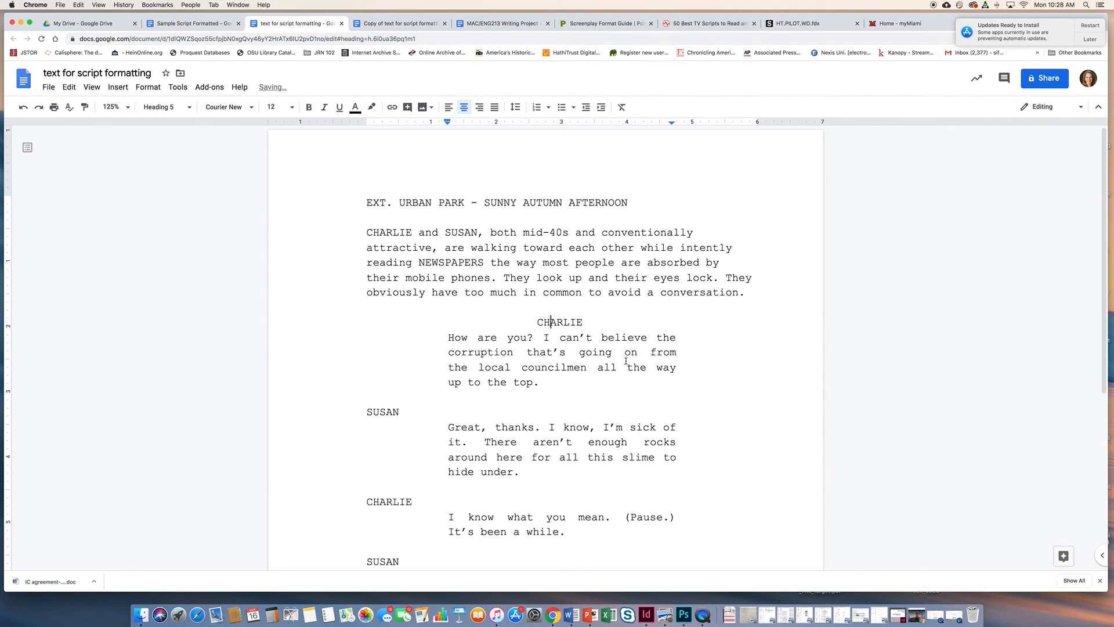
# - Apply the Heading 5 style to the remaining SUSAN and CHARLIE name lines above their speeches
pyautogui.click(381, 419)
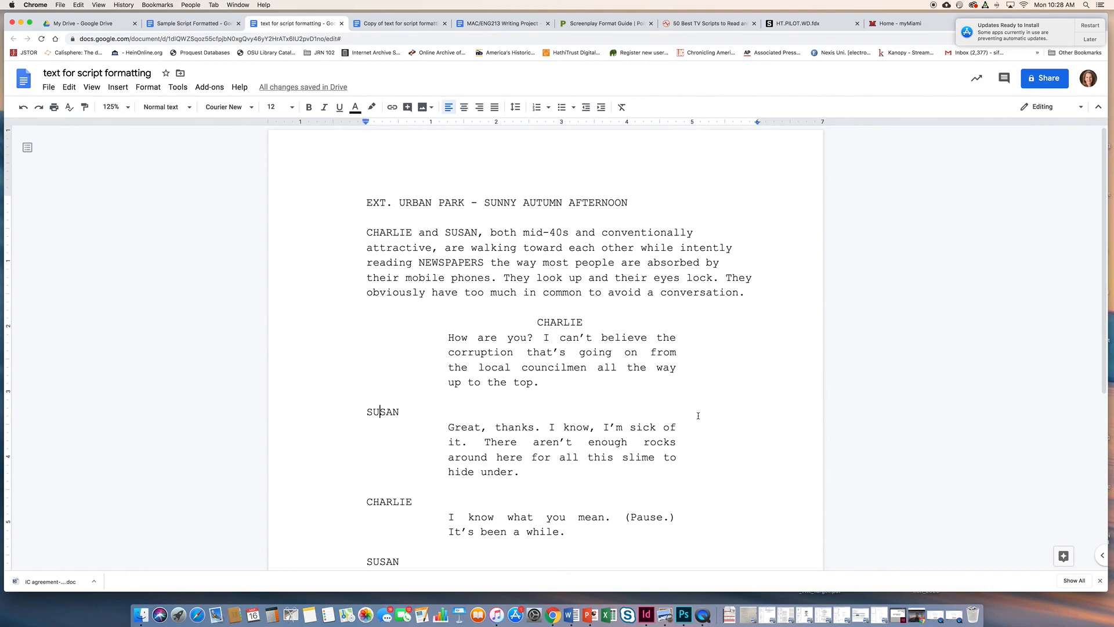
pyautogui.press('super+alt+5')
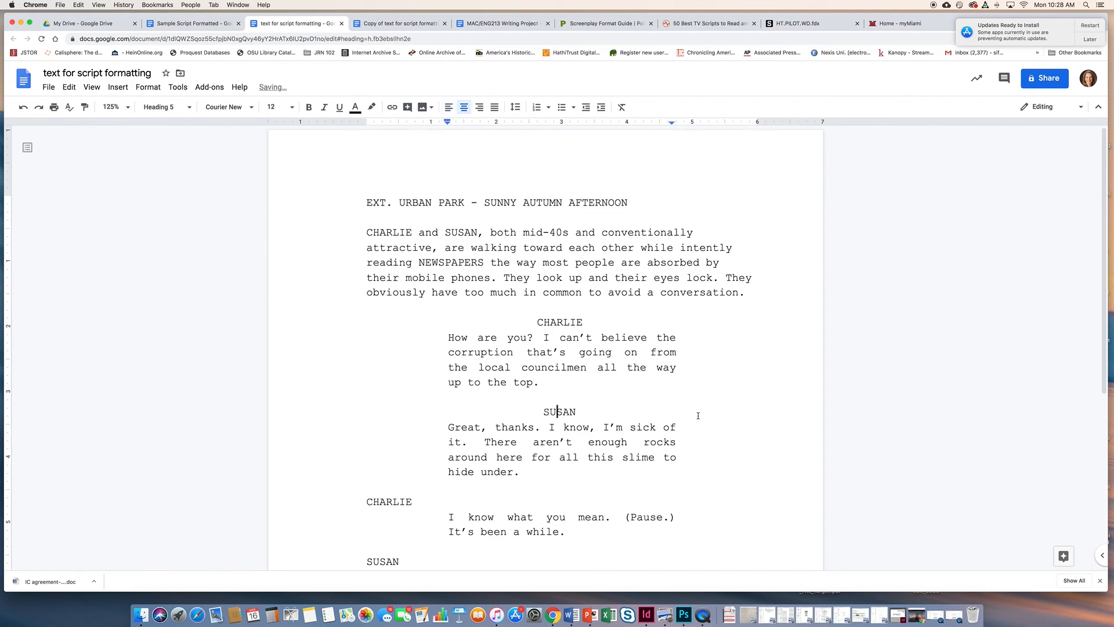
pyautogui.click(387, 501)
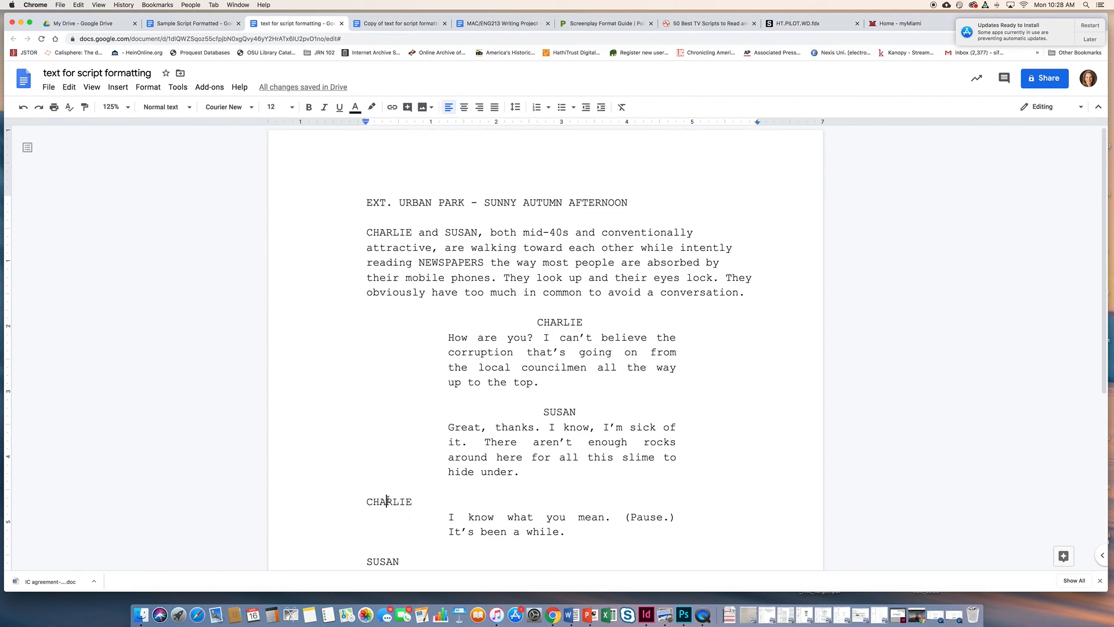
pyautogui.press('super+shift+e')
pyautogui.scroll(-2, 388, 499)
pyautogui.scroll(-1, 406, 487)
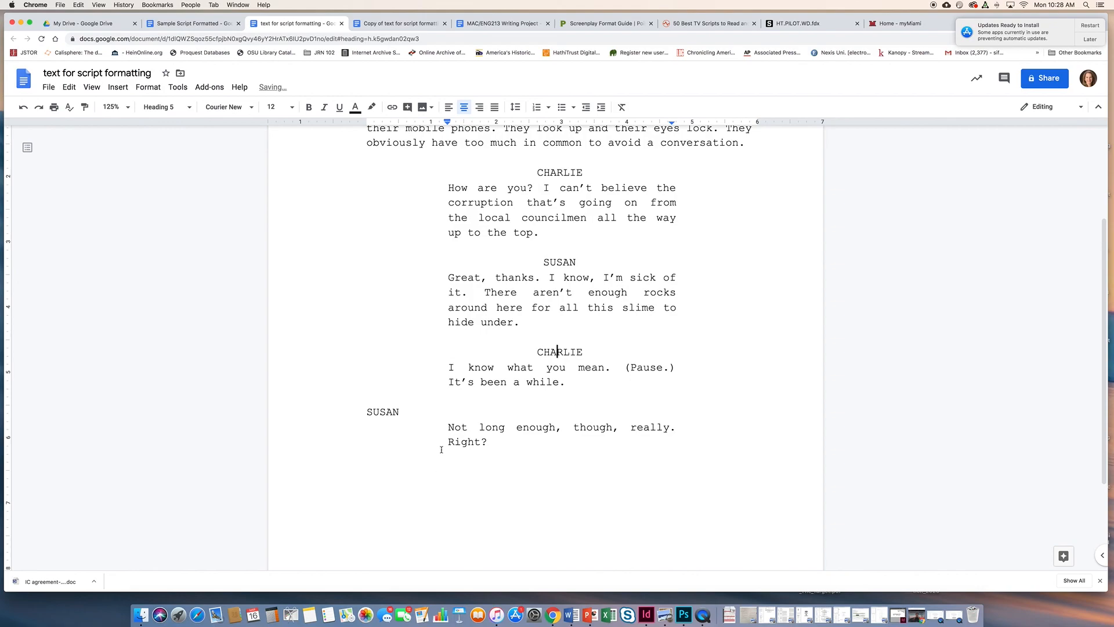
pyautogui.click(380, 412)
pyautogui.press('super+shift+e')
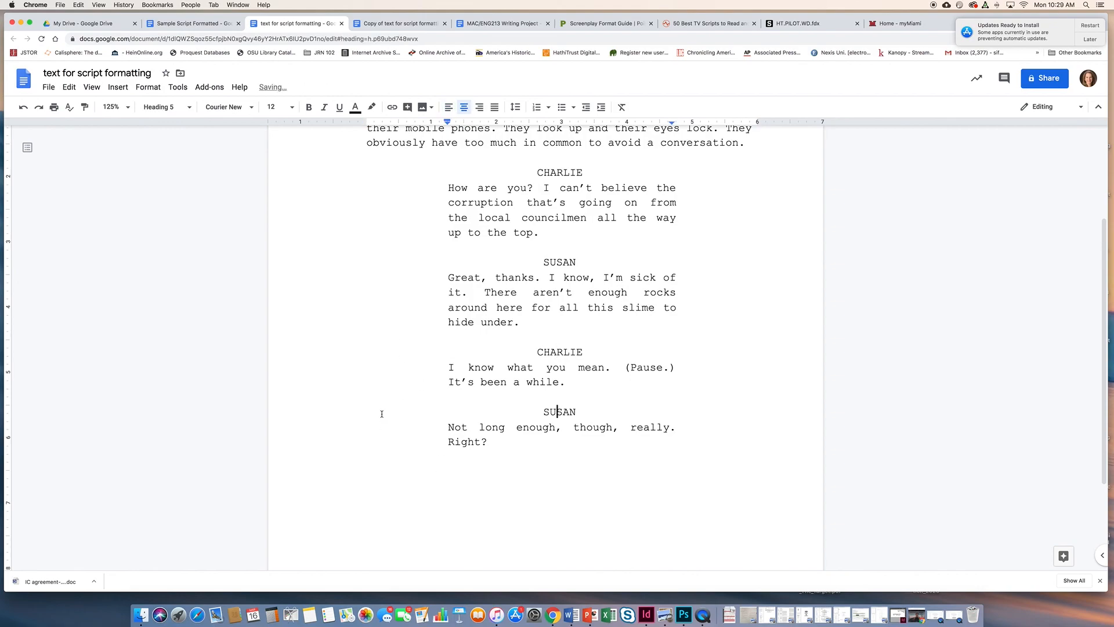
pyautogui.scroll(3, 537, 283)
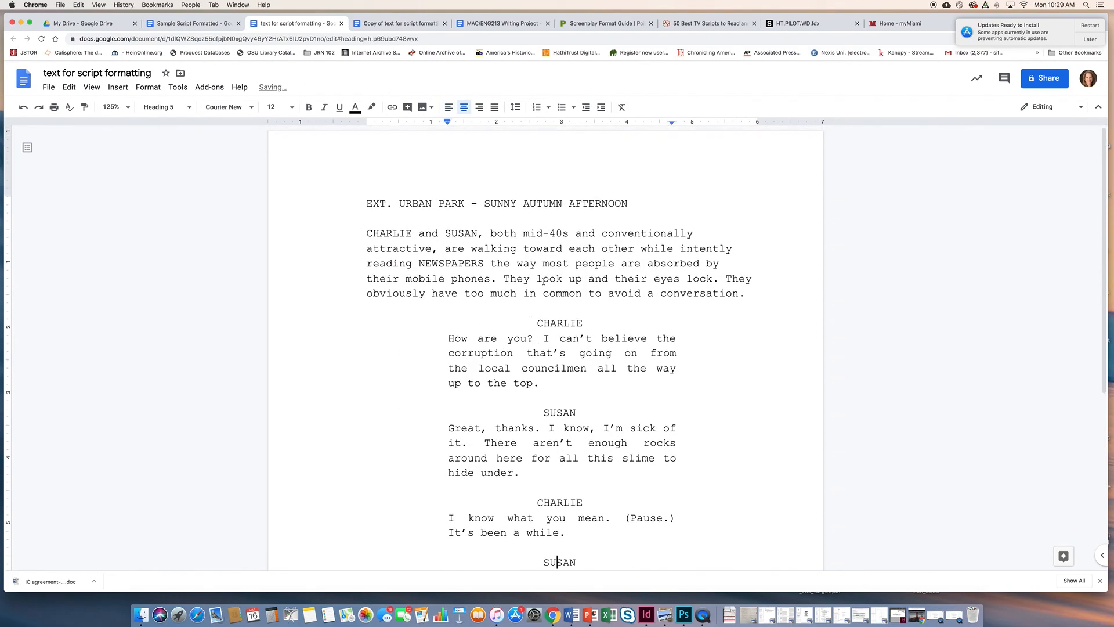